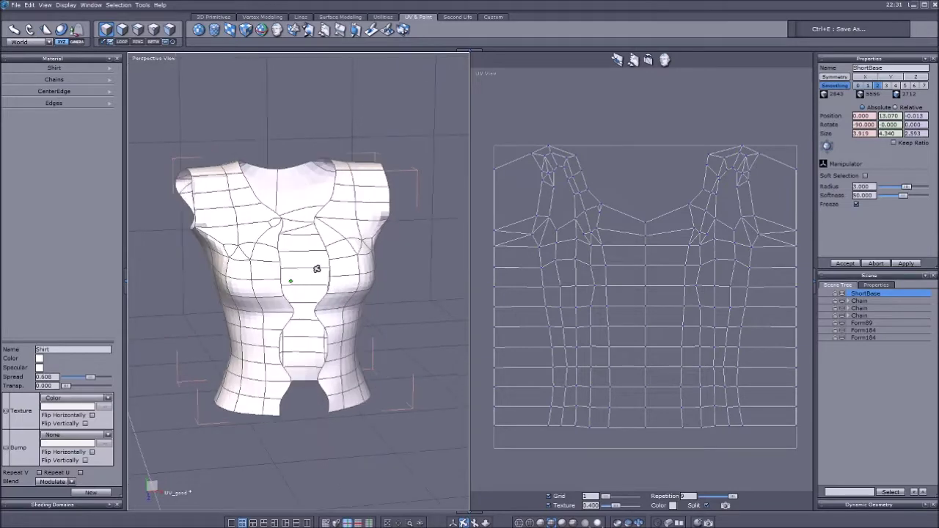
Step: Target-weld the two extra points beside the shirt's front neckline corner onto their neighbouring points
left_click(454, 522)
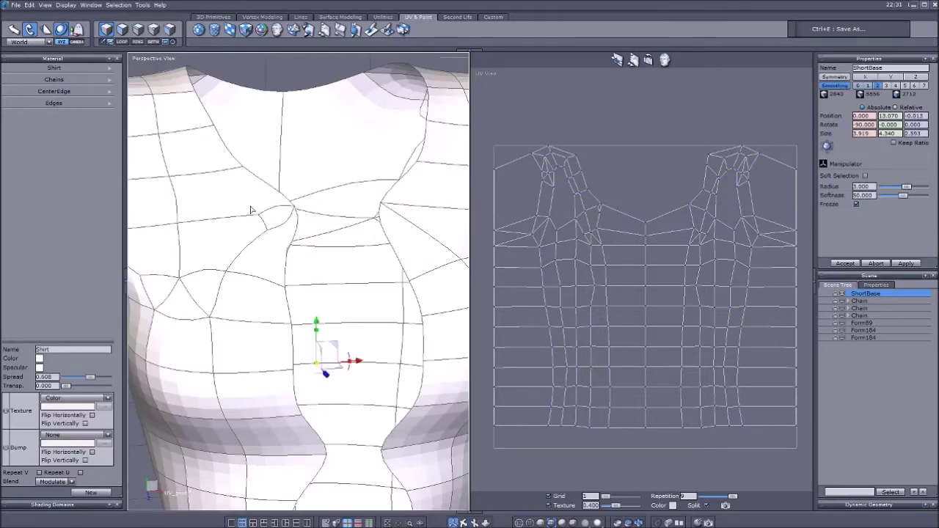
left_click(153, 30)
left_click(269, 233)
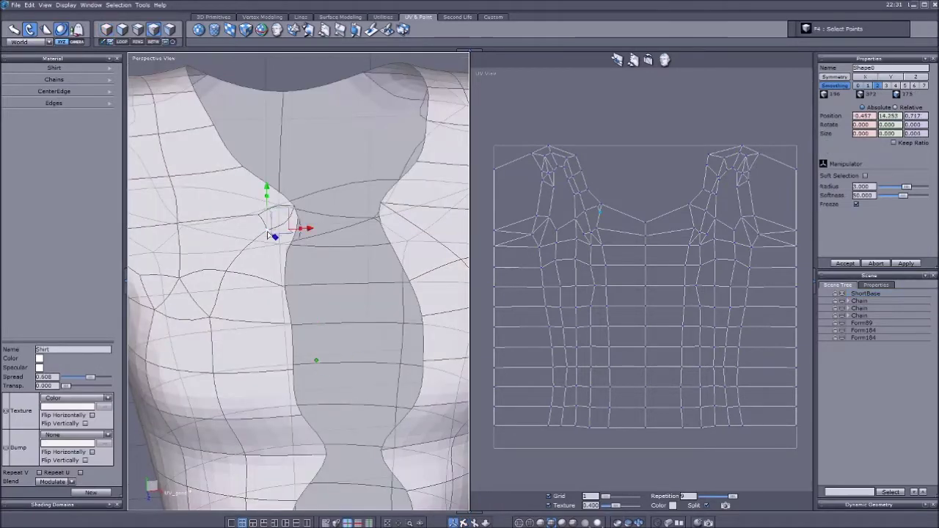
key("w")
left_click(268, 201)
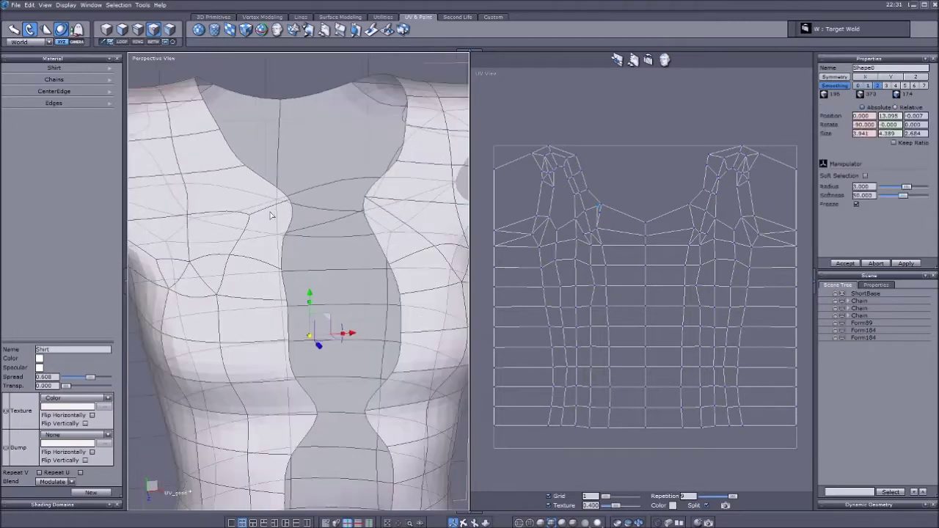
left_click(250, 217)
left_click(283, 199)
Step: Set the Shirt material's texture type to Texture Image and browse to the Backgrounds folder for its image
scroll(308, 220, "down", 5)
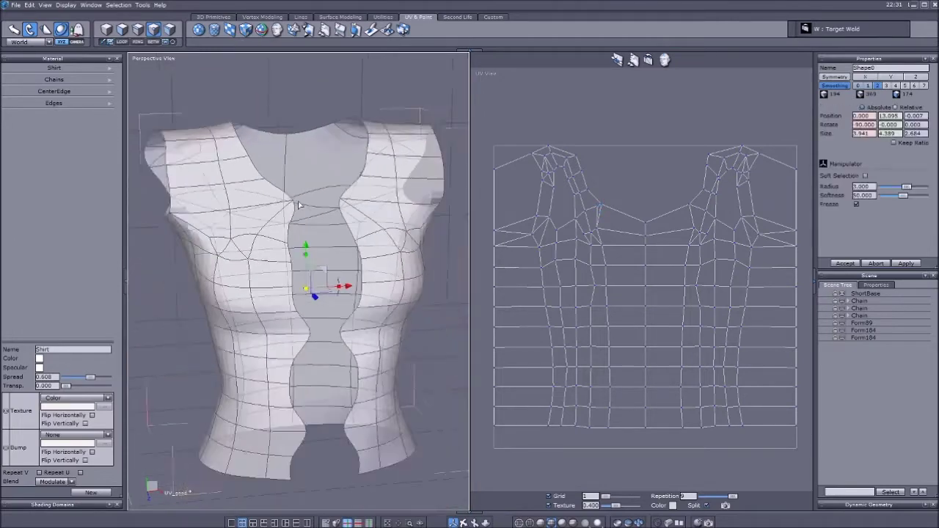
scroll(325, 222, "up", 5)
scroll(352, 264, "down", 3)
middle_click_drag(352, 264, 419, 434)
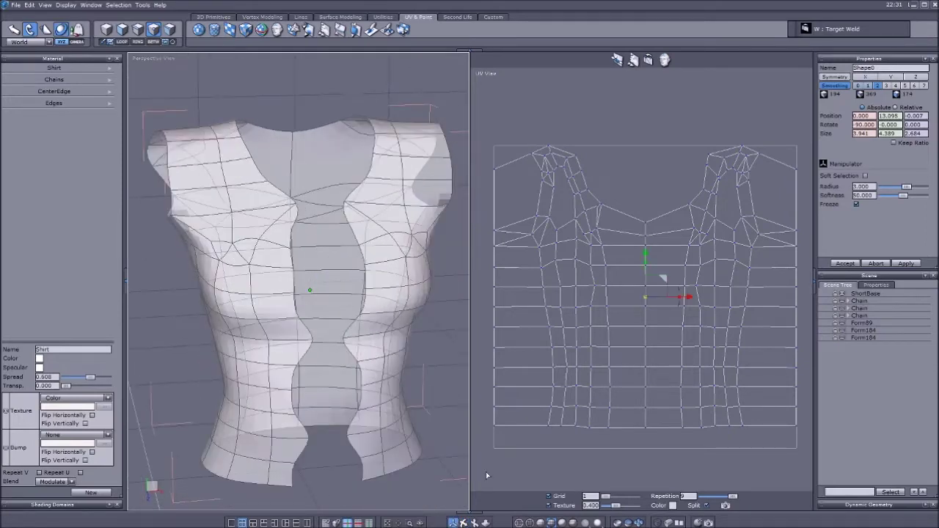
scroll(587, 262, "down", 3)
scroll(609, 180, "up", 2)
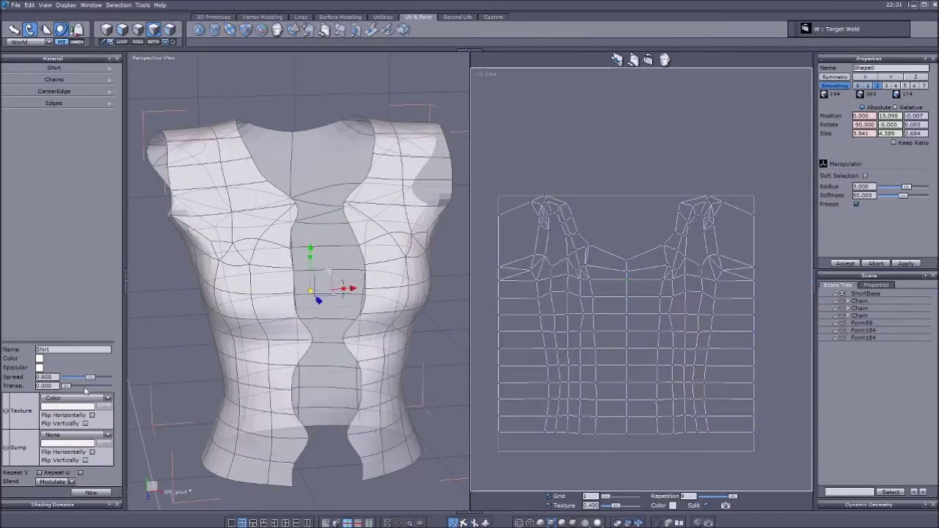
left_click(73, 398)
left_click(77, 413)
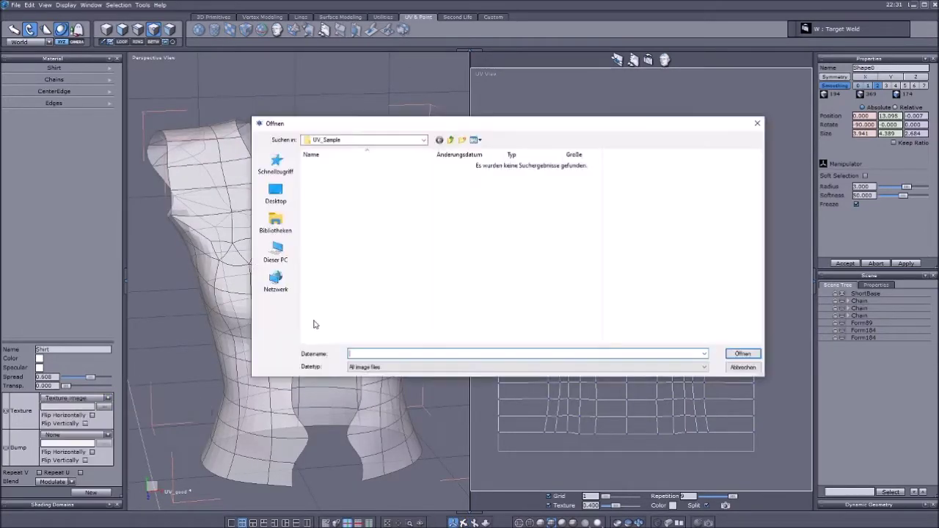
left_click(452, 140)
left_click(452, 140)
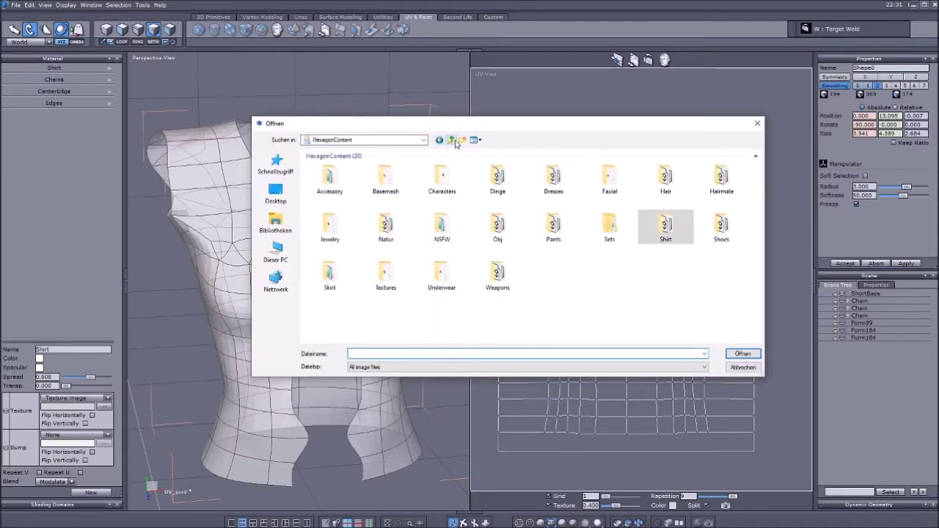
double_click(387, 239)
double_click(391, 183)
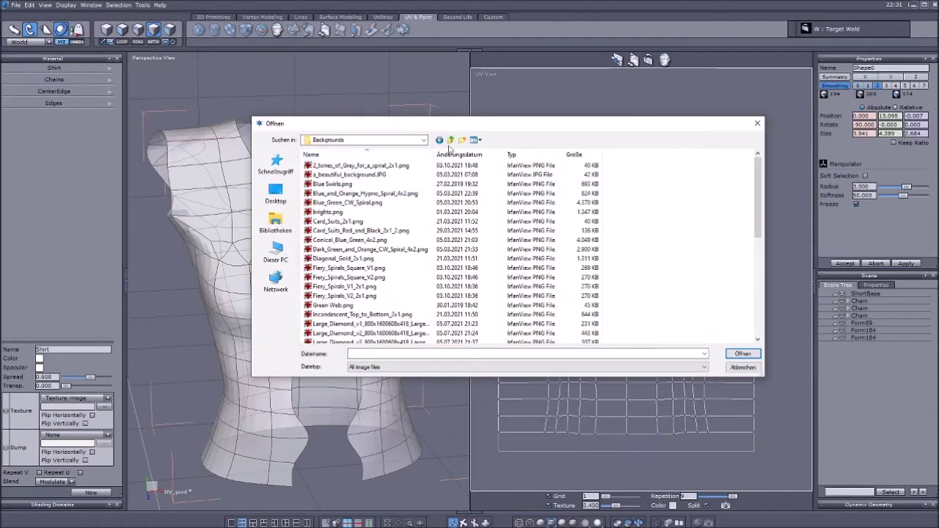
Step: Show the image files as thumbnails and load the rainbow-coloured diamond picture as the Shirt texture
right_click(673, 190)
mouse_move(698, 211)
left_click(594, 221)
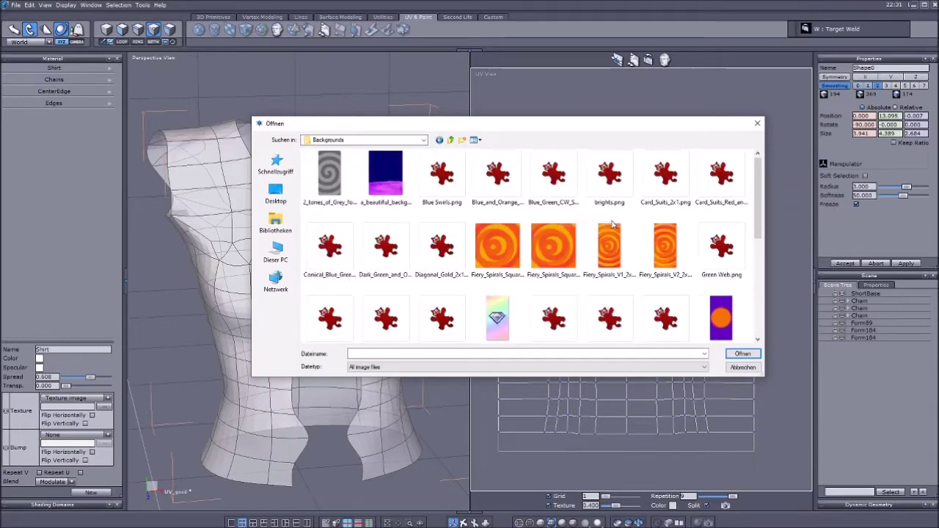
left_click(498, 318)
left_click(741, 355)
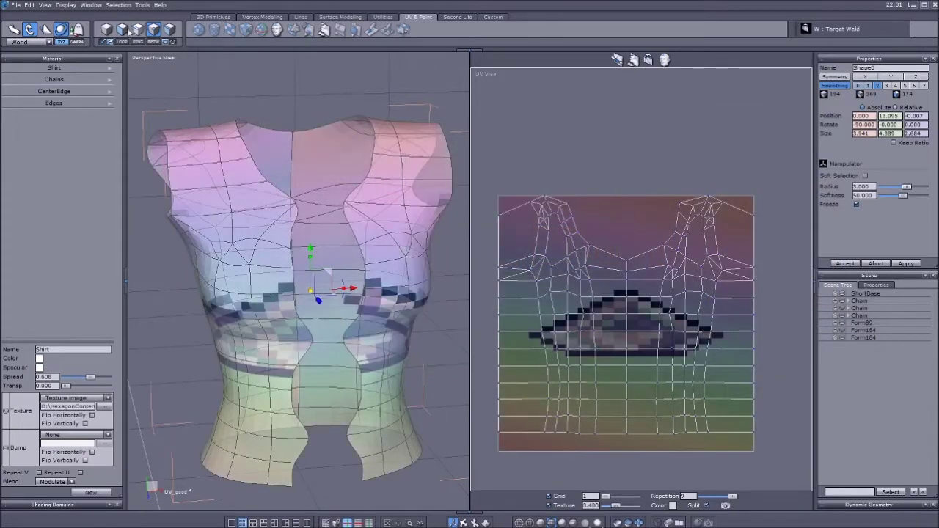
Step: Return to object selection on the shirt and replace its texture image with Green Web.png
key("F1")
right_click_drag(308, 287, 126, 299)
scroll(296, 298, "up", 3)
scroll(296, 298, "down", 3)
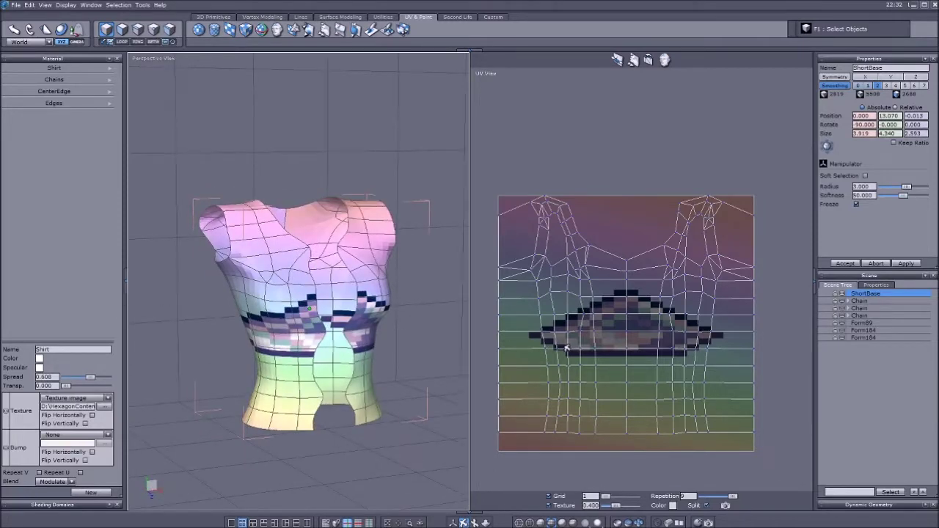
left_click(453, 522)
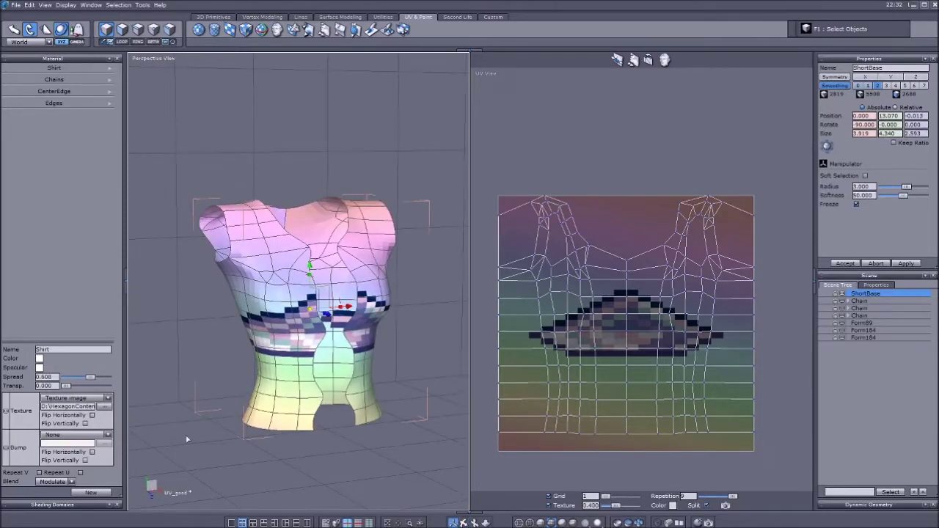
left_click(105, 407)
left_click(719, 242)
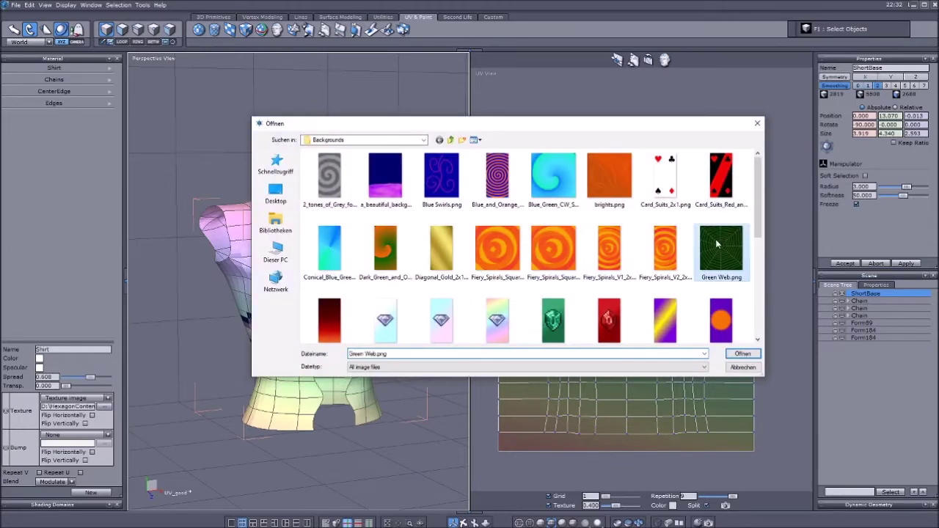
left_click(740, 355)
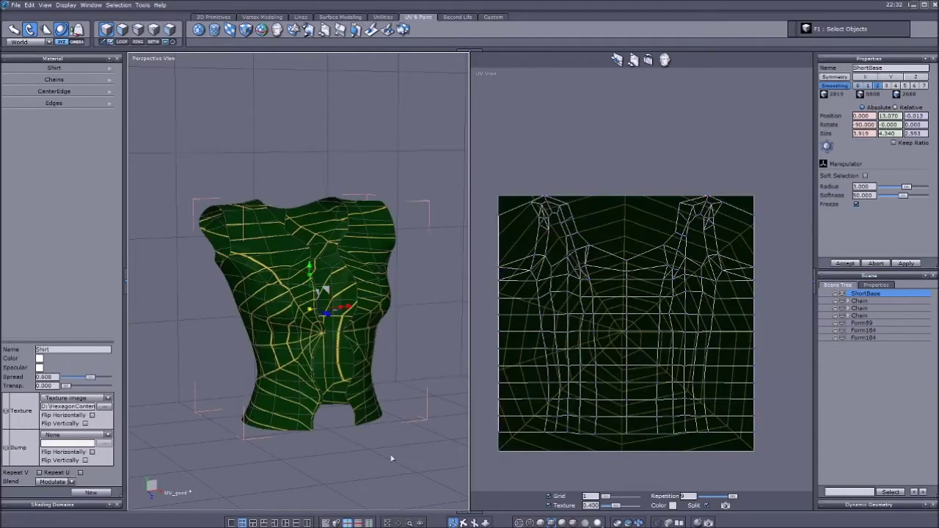
Step: Apply a cylindrical UV projection to the shirt and rotate the projection cylinder so its seam lies at the front opening
middle_click_drag(373, 435, 286, 313)
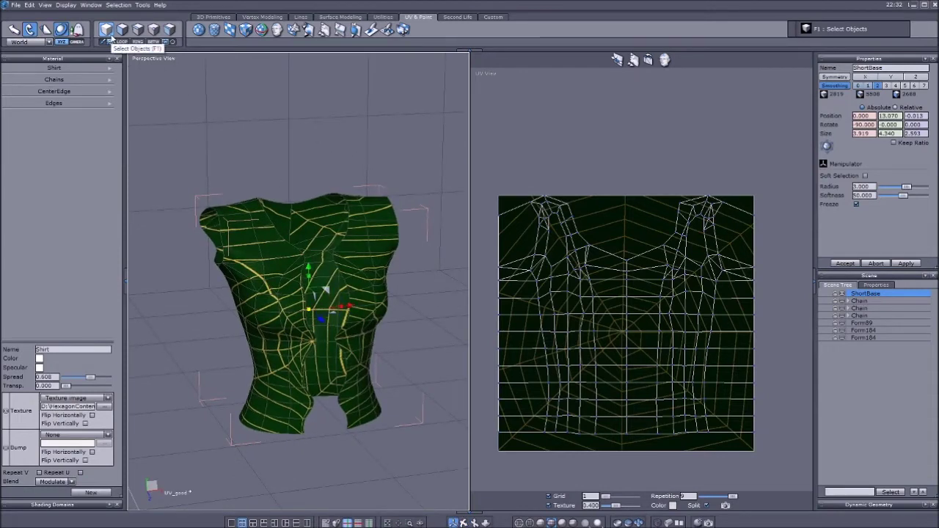
left_click(215, 30)
left_click(531, 294)
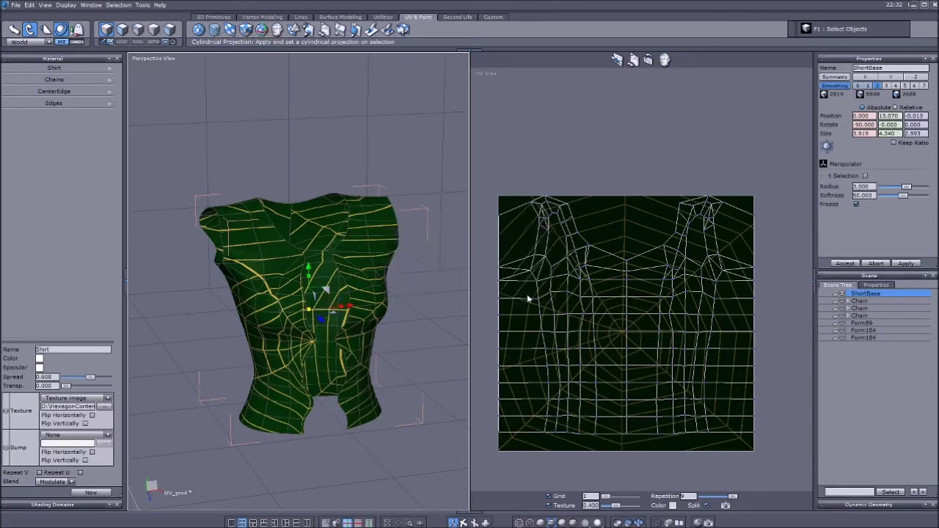
middle_click_drag(308, 352, 350, 420)
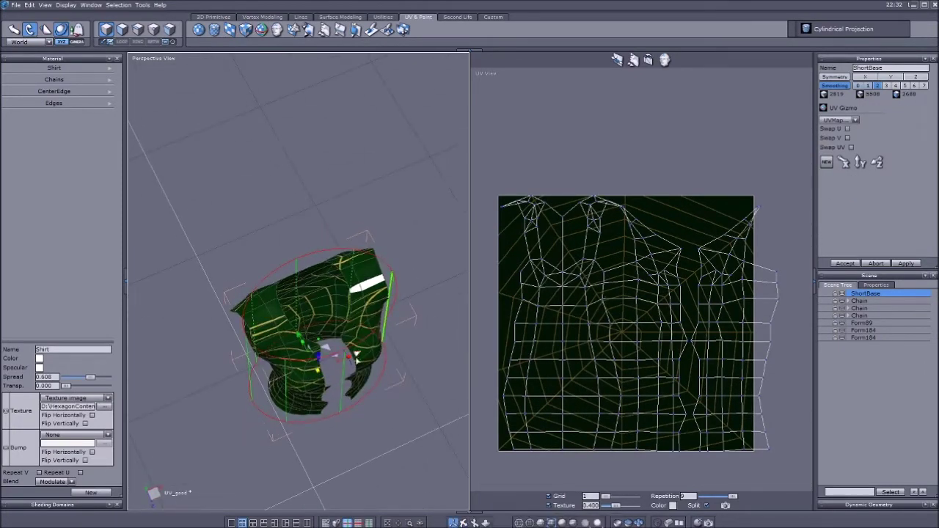
left_click_drag(303, 345, 324, 396)
Step: Switch to a four-viewport layout, check the cylindrical projection from the top and in perspective, and accept it
left_click(252, 522)
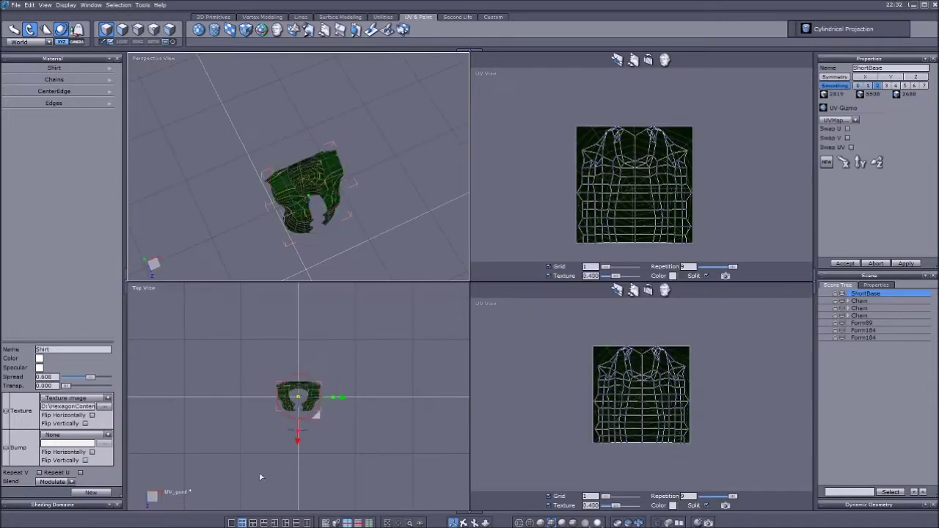
scroll(279, 412, "up", 5)
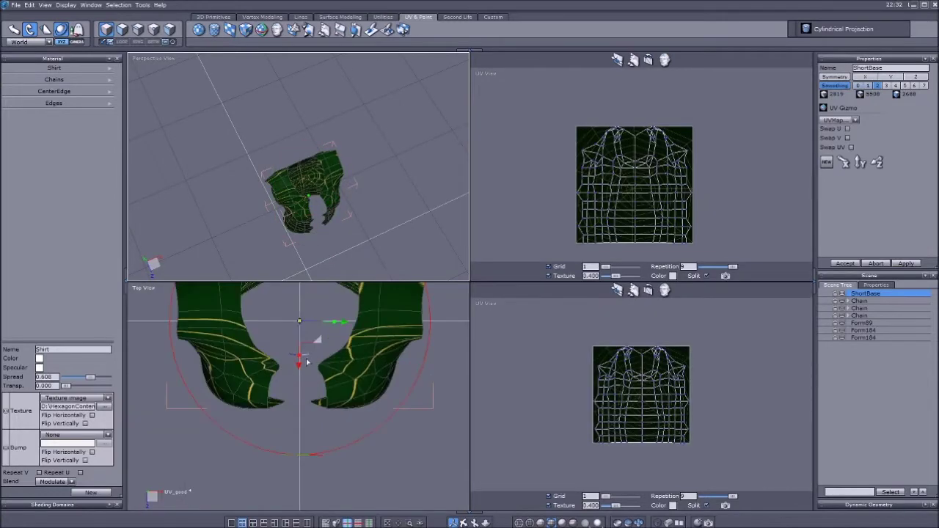
middle_click_drag(308, 362, 306, 413)
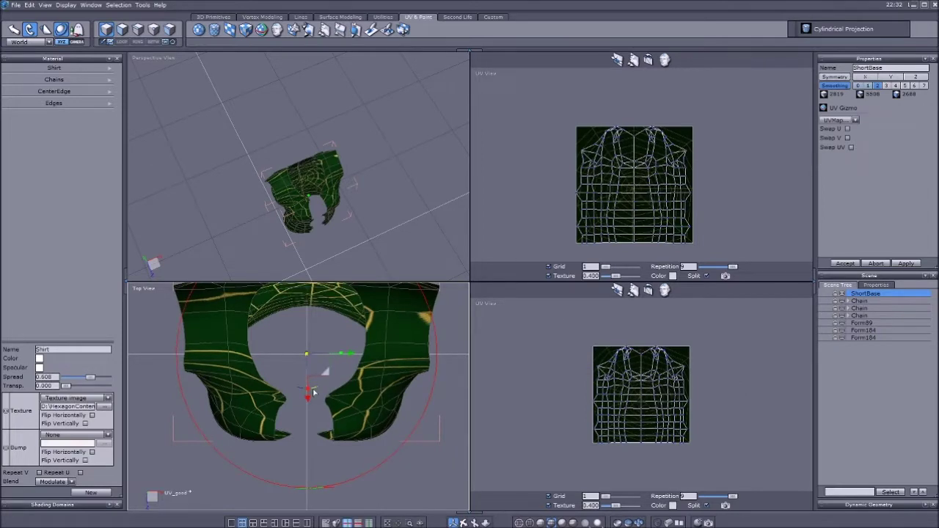
left_click(317, 253)
middle_click_drag(316, 253, 220, 189)
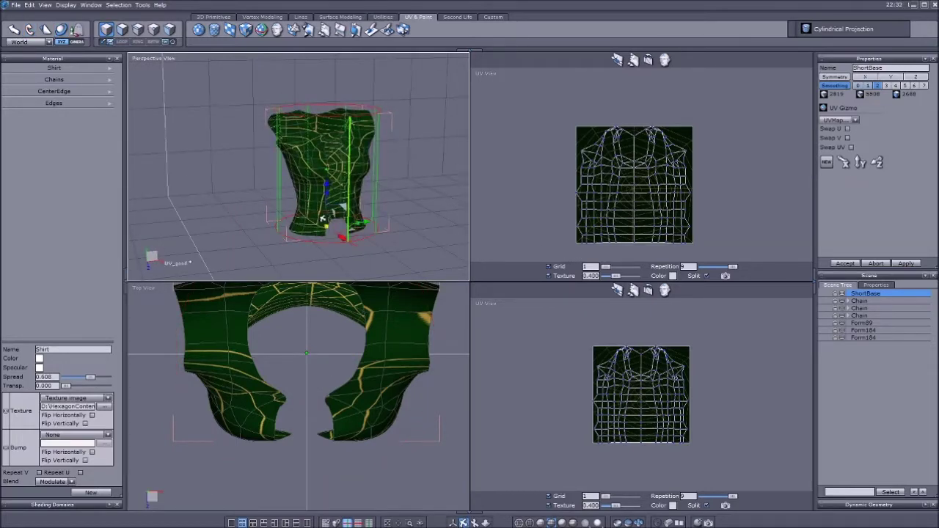
scroll(670, 336, "up", 3)
scroll(643, 385, "down", 3)
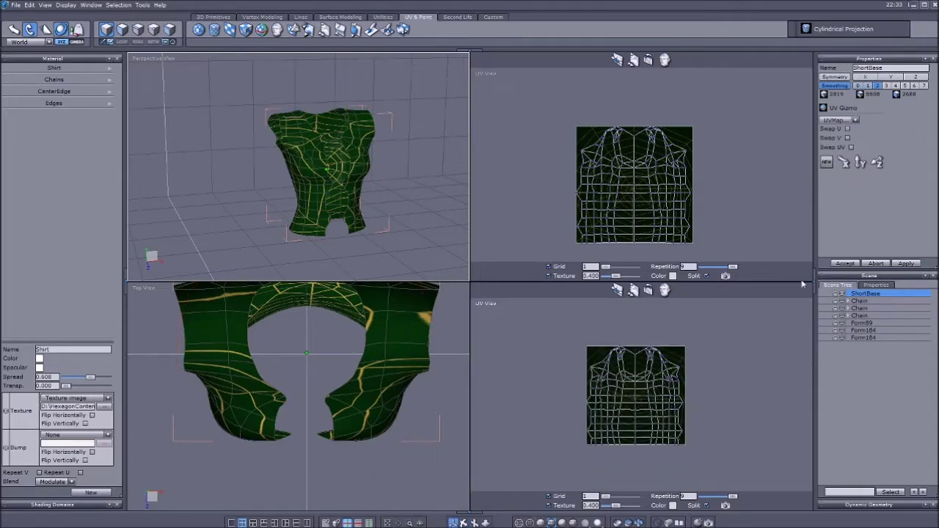
left_click(845, 263)
Step: Change the second UV viewport to Front View and the perspective viewport to Rear View
left_click(485, 303)
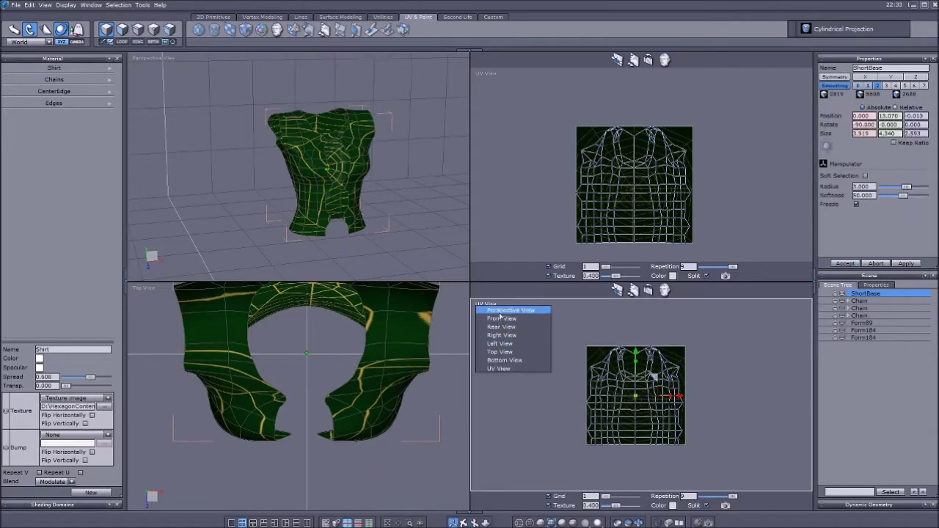
left_click(501, 317)
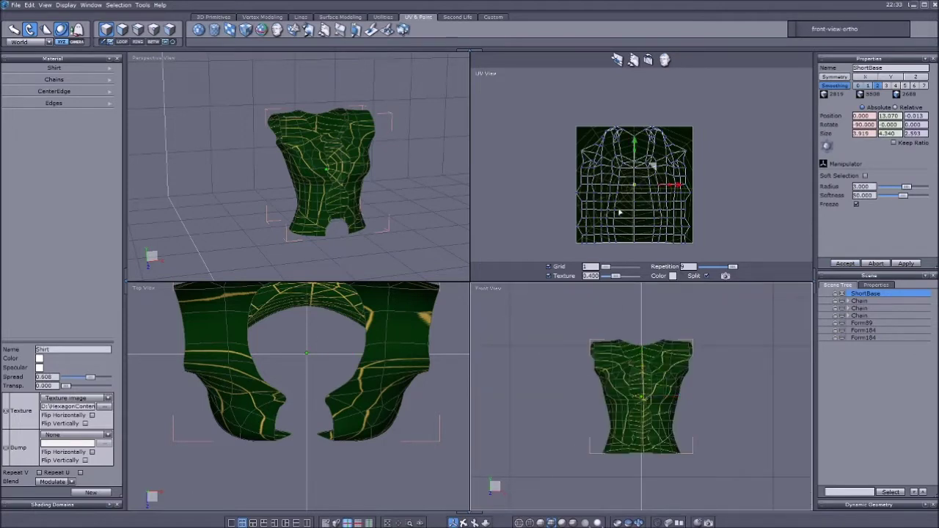
left_click(176, 69)
left_click(155, 64)
left_click(156, 59)
left_click(159, 85)
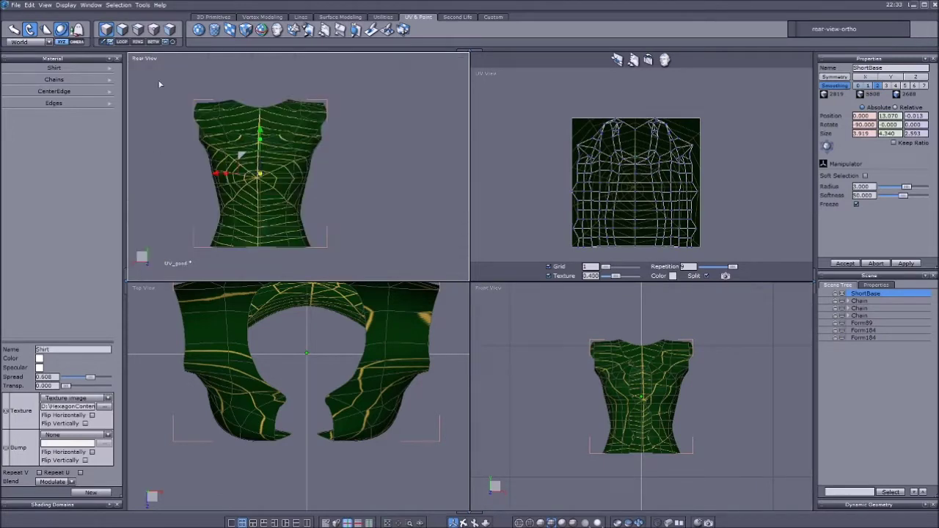
scroll(331, 187, "up", 3)
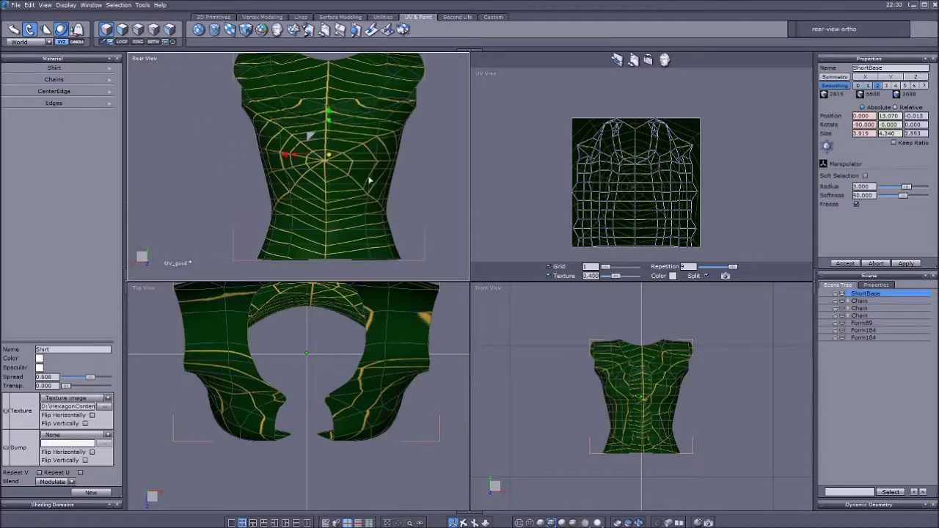
Step: Select all points of the shirt's UV map
left_click(533, 195)
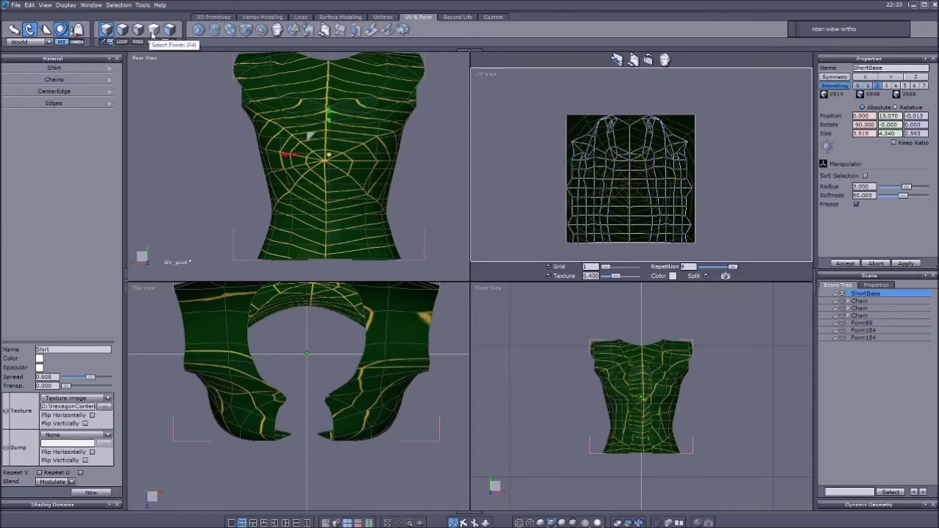
left_click(153, 29)
left_click_drag(517, 95, 545, 109)
left_click_drag(723, 230, 724, 230)
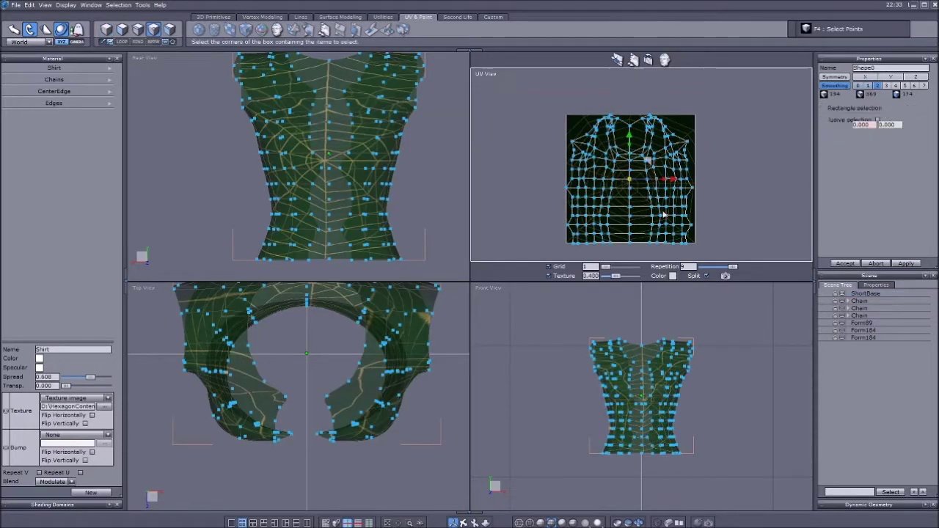
Step: Shift all selected UV points slightly to the left to centre the web pattern on the shirt's back
scroll(665, 136, "up", 6)
left_click_drag(651, 112, 636, 117)
scroll(645, 156, "down", 3)
scroll(648, 157, "down", 3)
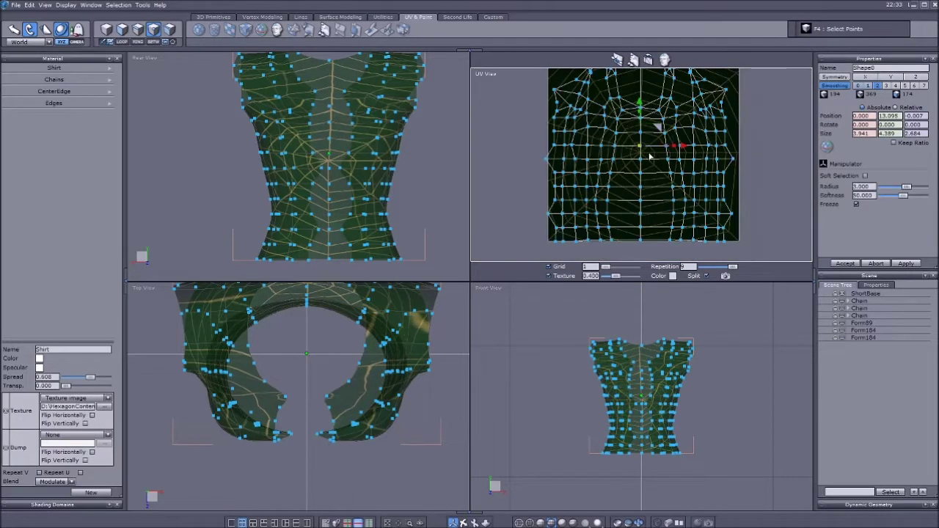
Step: Return to object selection and examine how the UV mesh lies over the web texture
key("F1")
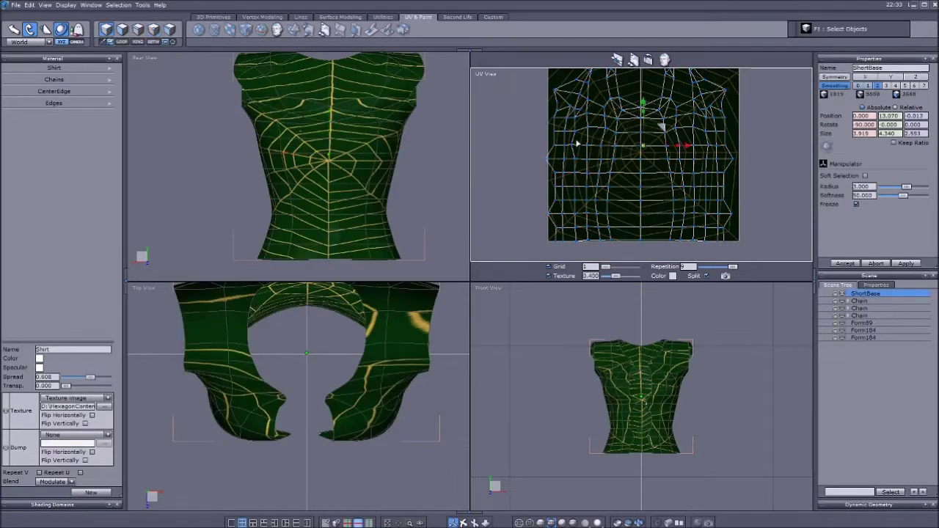
scroll(633, 110, "down", 5)
scroll(631, 94, "up", 6)
scroll(661, 108, "up", 3)
scroll(661, 112, "down", 6)
scroll(673, 93, "up", 3)
scroll(667, 125, "up", 3)
scroll(655, 156, "down", 3)
scroll(653, 143, "down", 1)
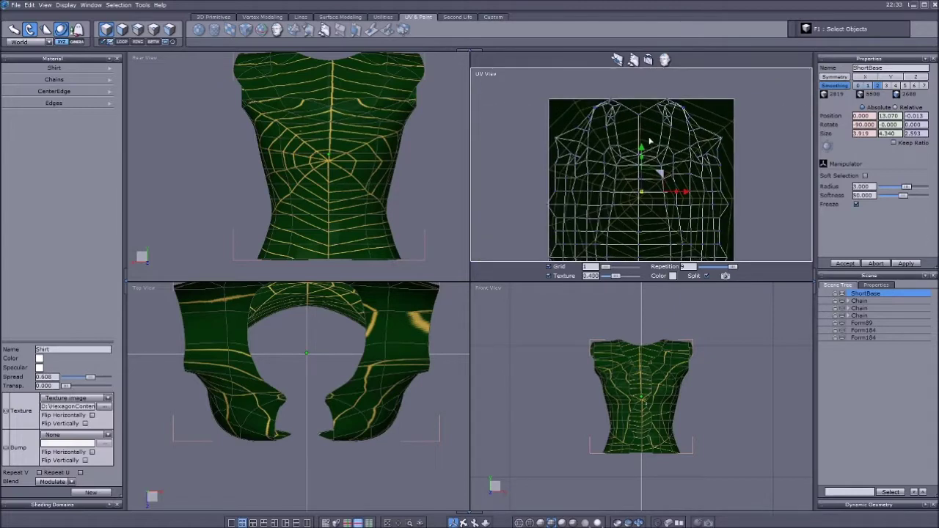
scroll(604, 178, "up", 5)
scroll(565, 173, "down", 6)
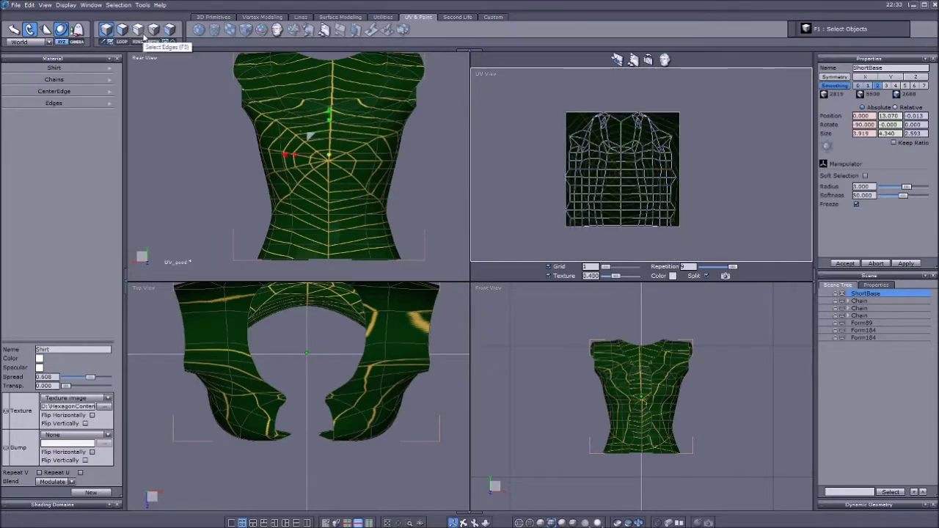
Step: Return to point selection and undo the last shift of the UV points
left_click(153, 29)
scroll(607, 146, "up", 5)
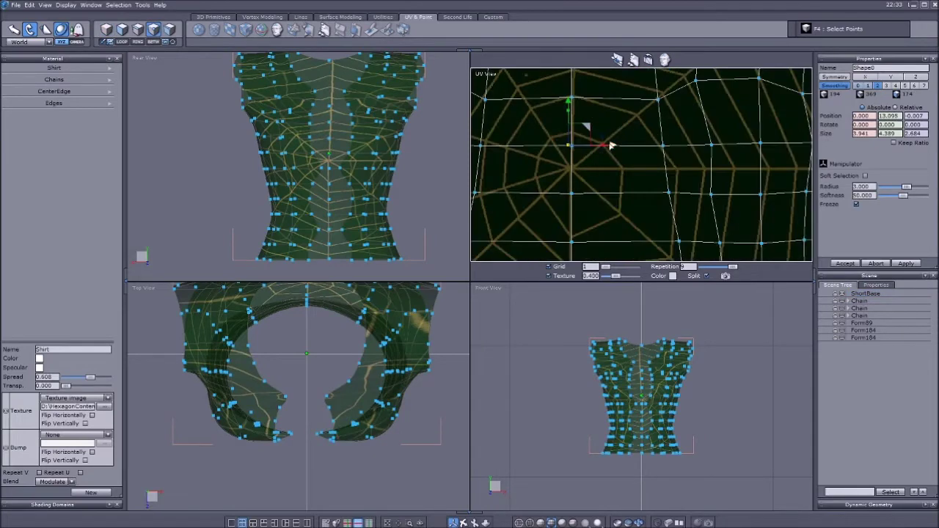
key("ctrl+z")
scroll(609, 146, "down", 5)
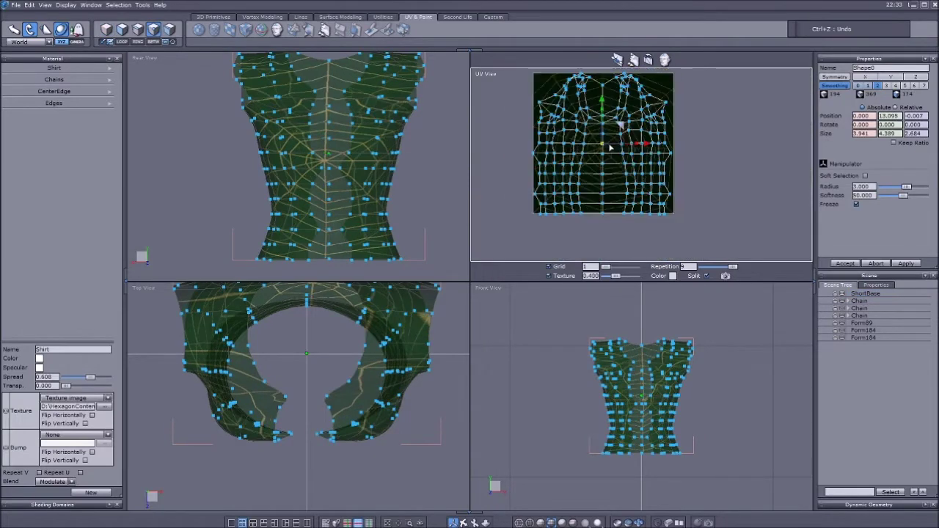
Step: Return to object selection and load Obi.png from the Kimono folder as the shirt's texture image
left_click(894, 377)
left_click(856, 294)
left_click(107, 29)
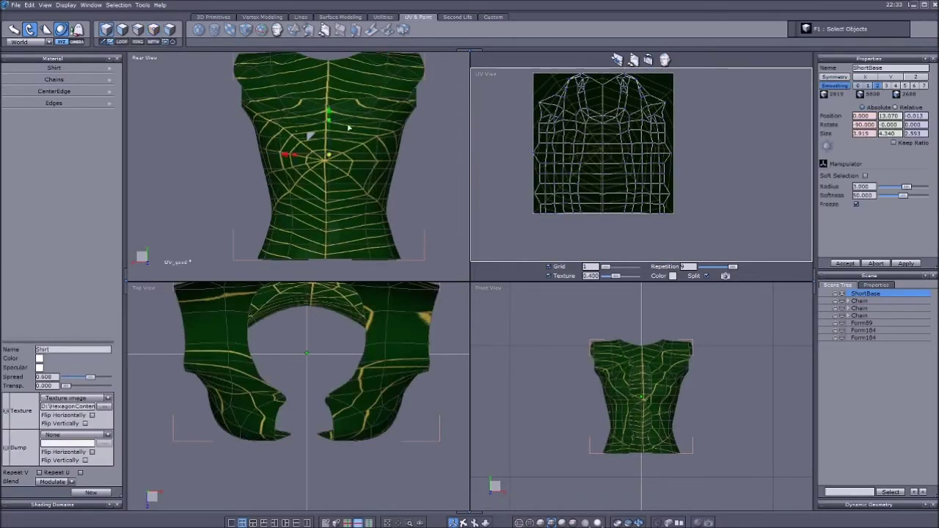
left_click(107, 397)
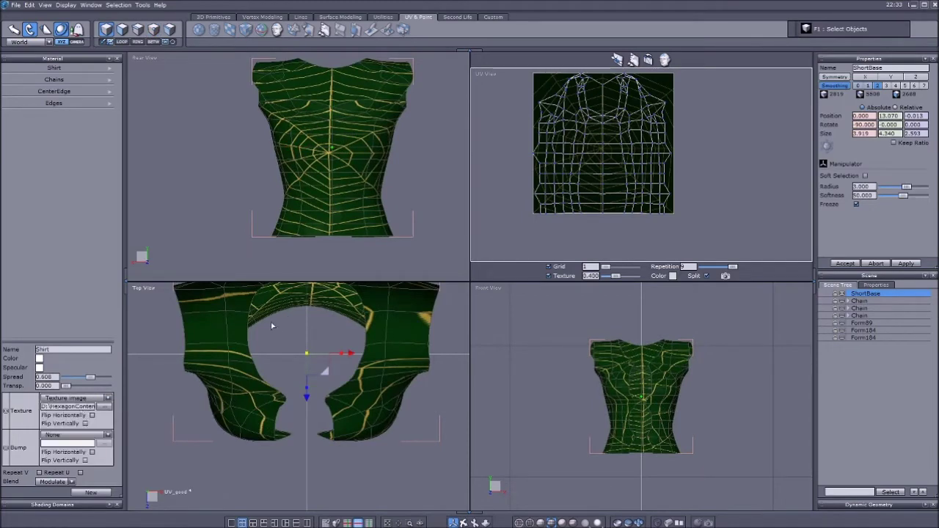
left_click(106, 406)
scroll(436, 215, "down", 5)
scroll(436, 214, "up", 5)
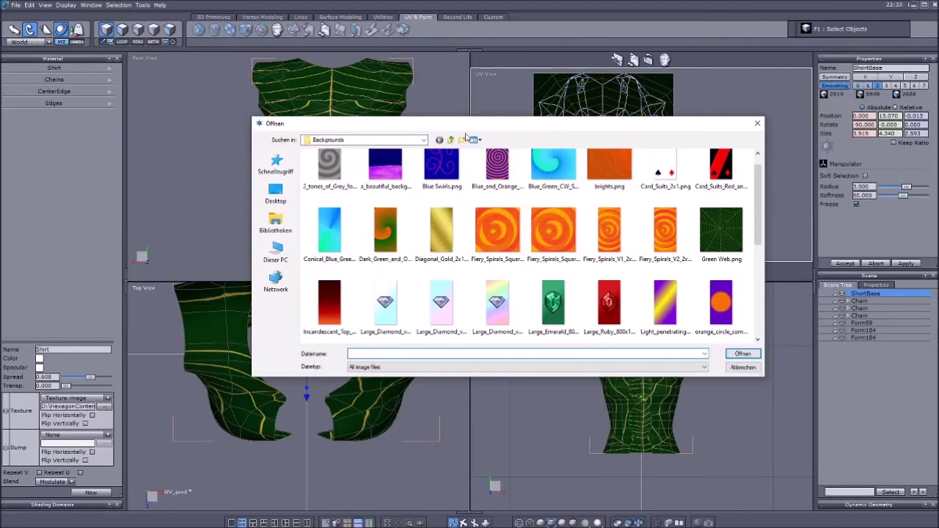
left_click(451, 139)
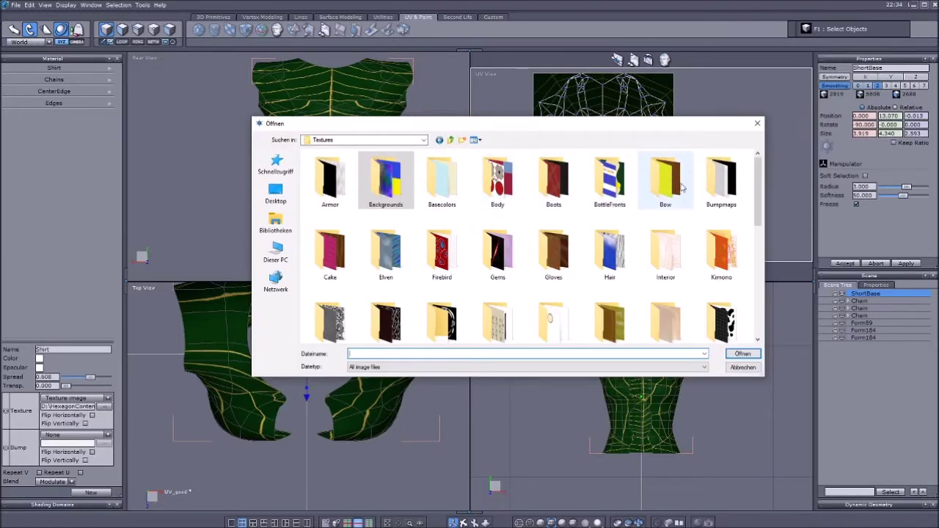
double_click(721, 249)
left_click(497, 183)
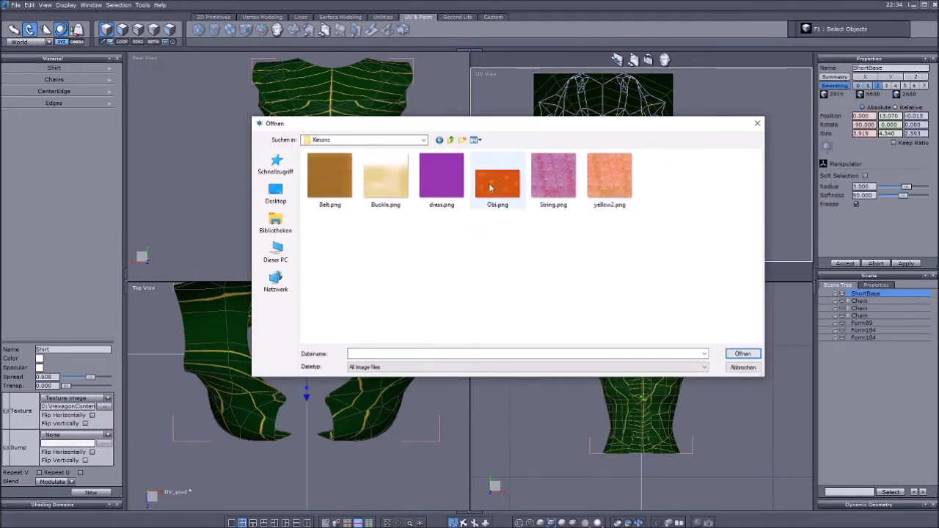
left_click(742, 353)
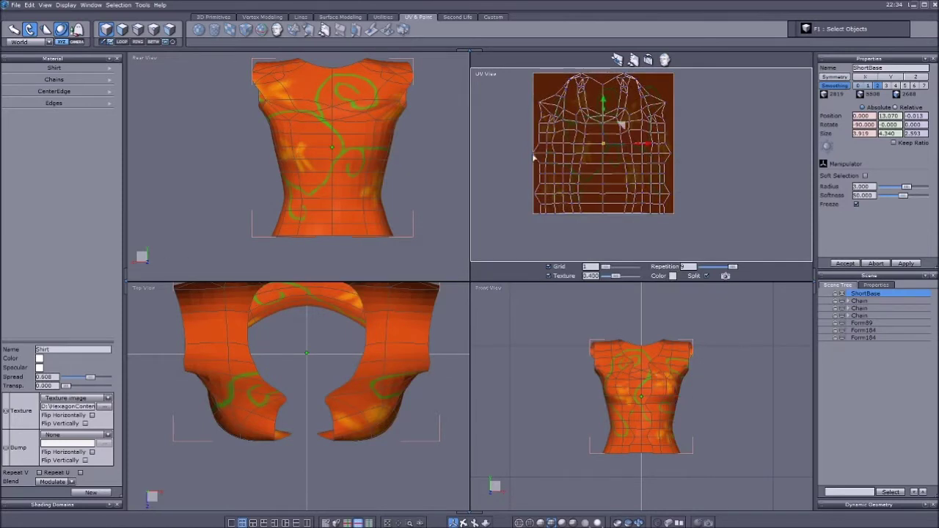
Step: Try shifting all of the shirt's UV points, and undo the shift
left_click(154, 30)
left_click_drag(509, 79, 677, 218)
left_click_drag(607, 156, 652, 174)
key("ctrl+z")
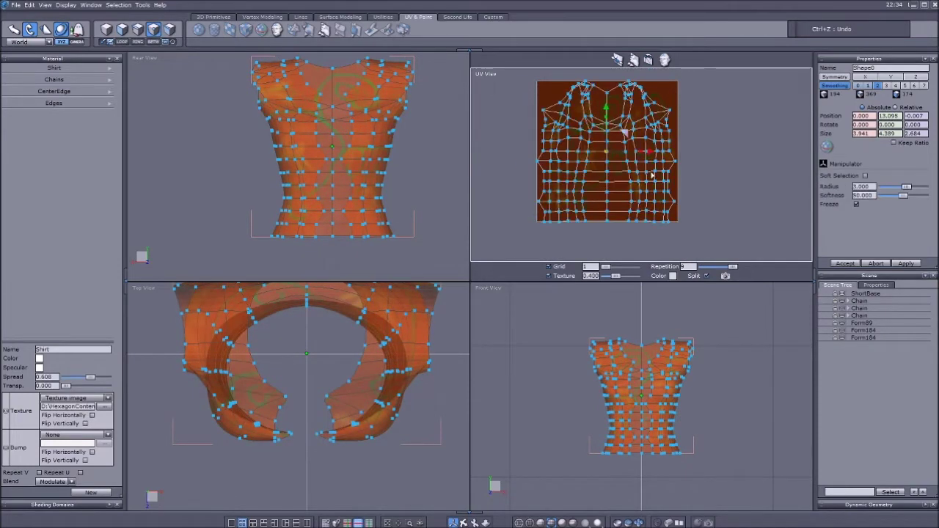
scroll(555, 227, "up", 5)
scroll(516, 165, "down", 5)
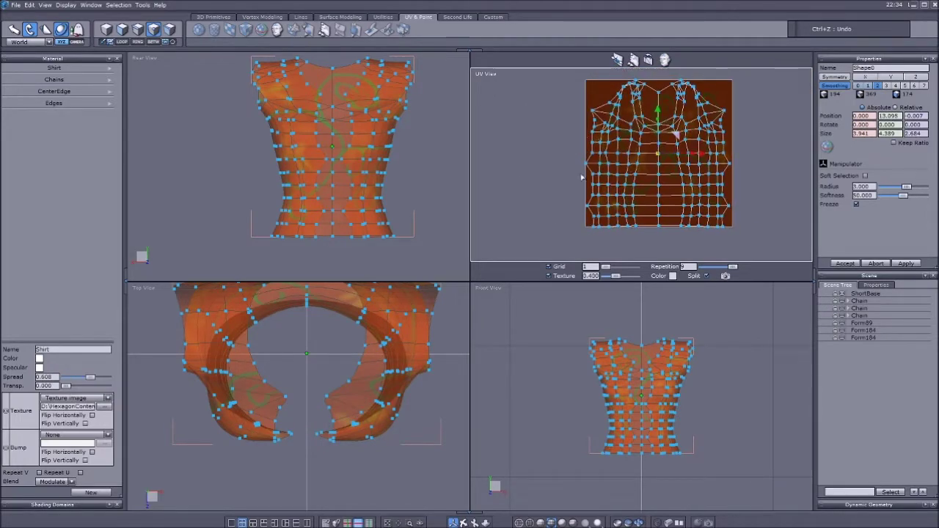
Step: Try widening and lowering the bottom rows of the shirt's UV points, and undo both changes
scroll(582, 177, "up", 3)
scroll(546, 196, "down", 2)
left_click_drag(524, 168, 738, 247)
left_click_drag(626, 197, 626, 214)
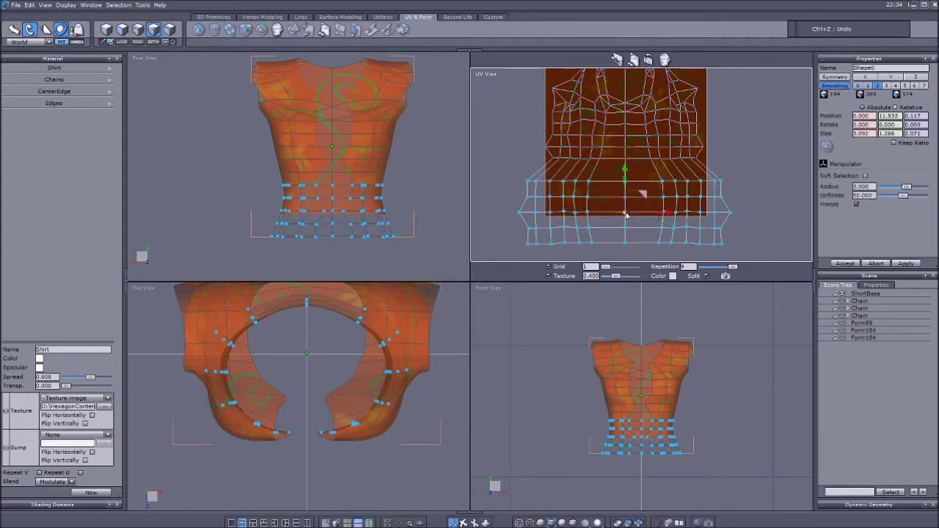
key("ctrl+z")
key("ctrl+z")
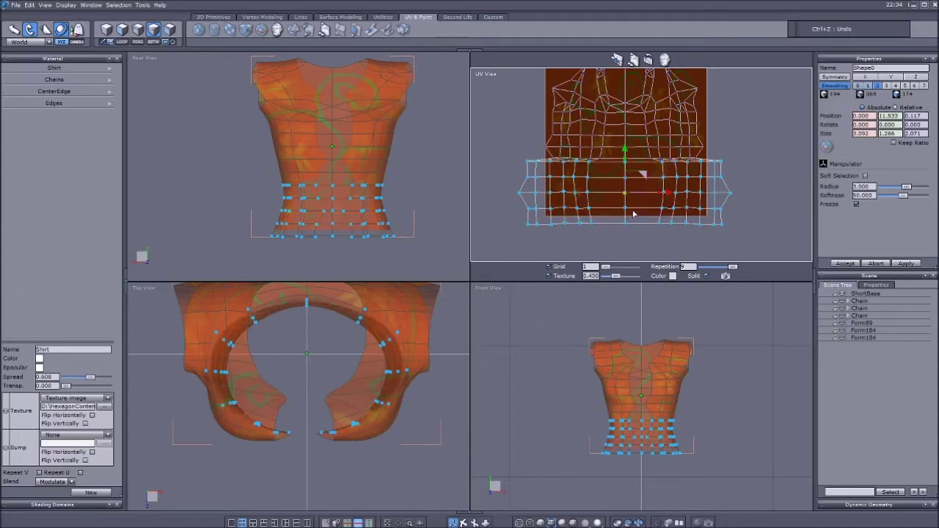
Step: Try shrinking the shirt's lower points in the rear view, undo it and return to object selection
left_click_drag(251, 182, 383, 229)
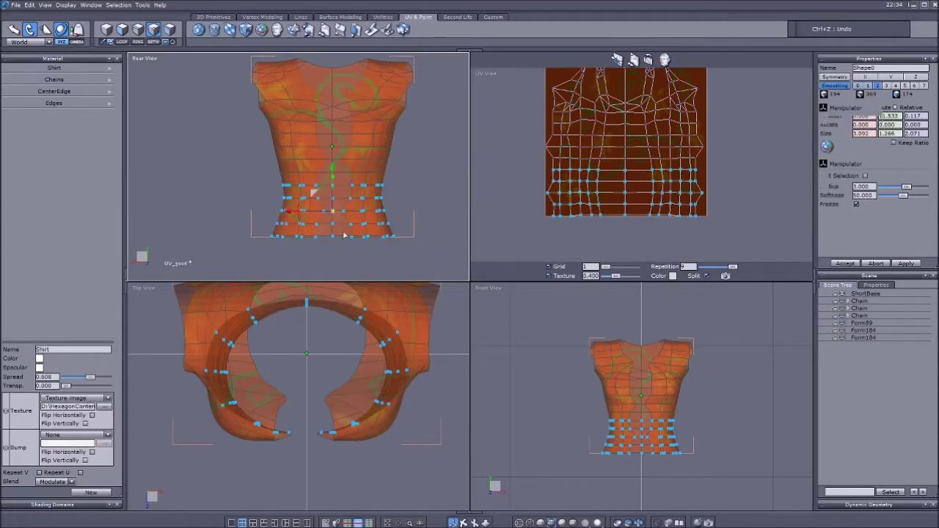
left_click_drag(332, 212, 312, 196)
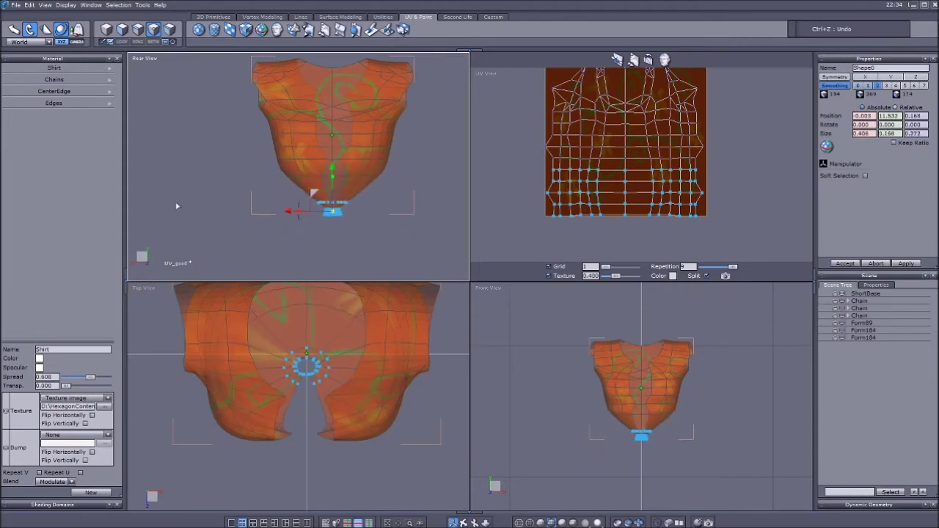
key("ctrl+z")
key("F1")
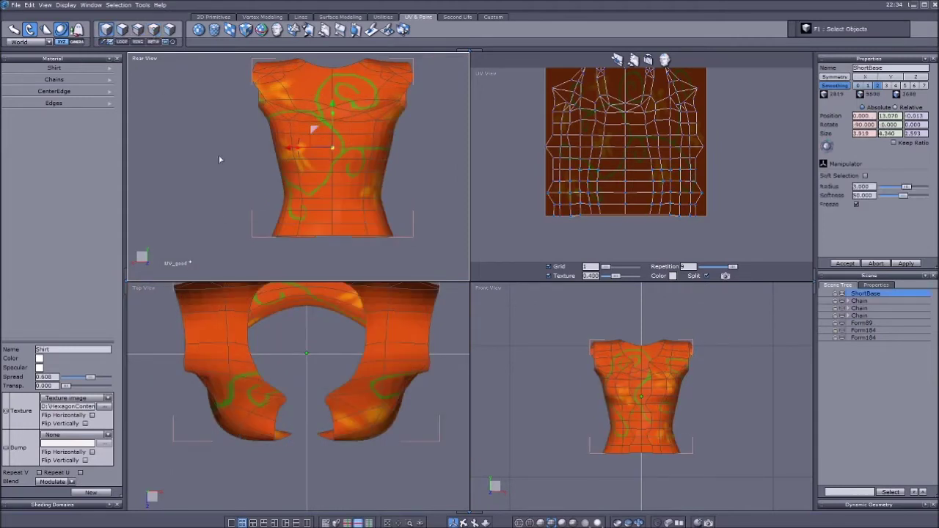
Step: Switch the rear view to a perspective view and examine the textured shirt from the front
left_click(352, 176)
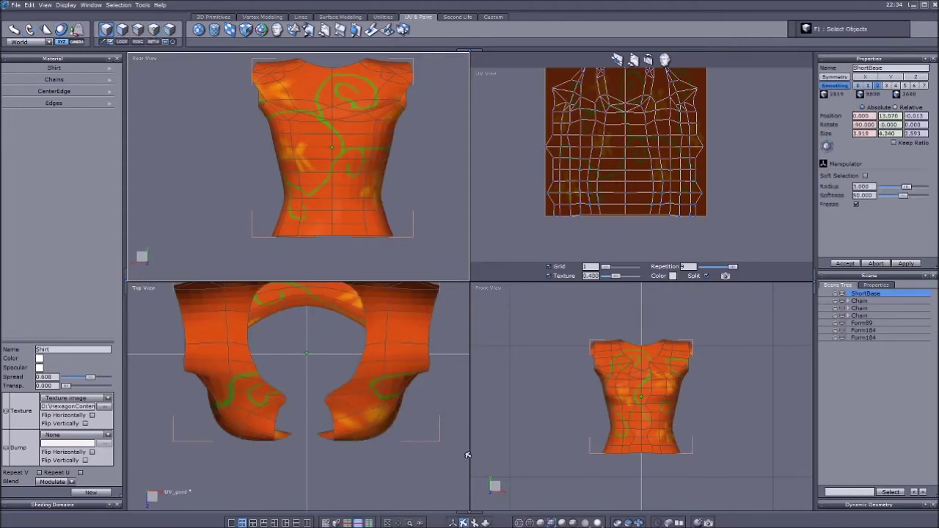
left_click(145, 58)
left_click(157, 64)
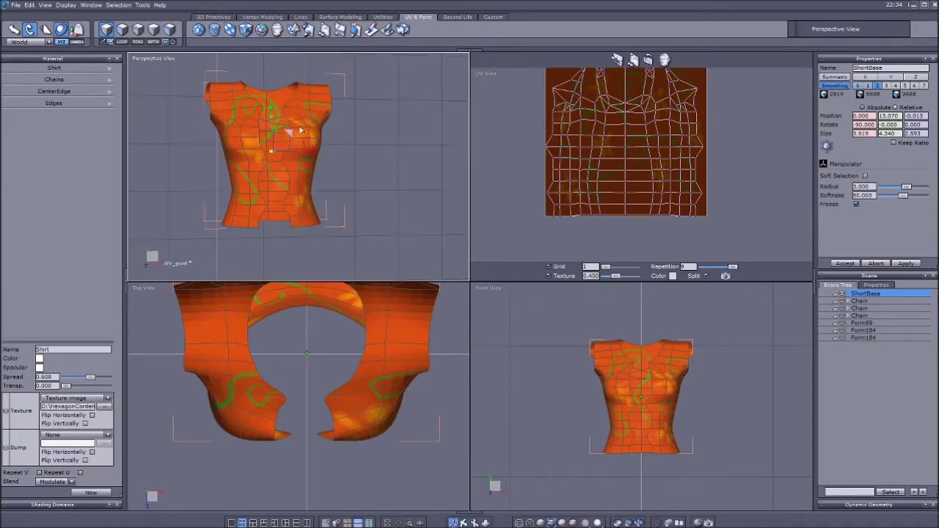
right_click_drag(411, 184, 249, 198)
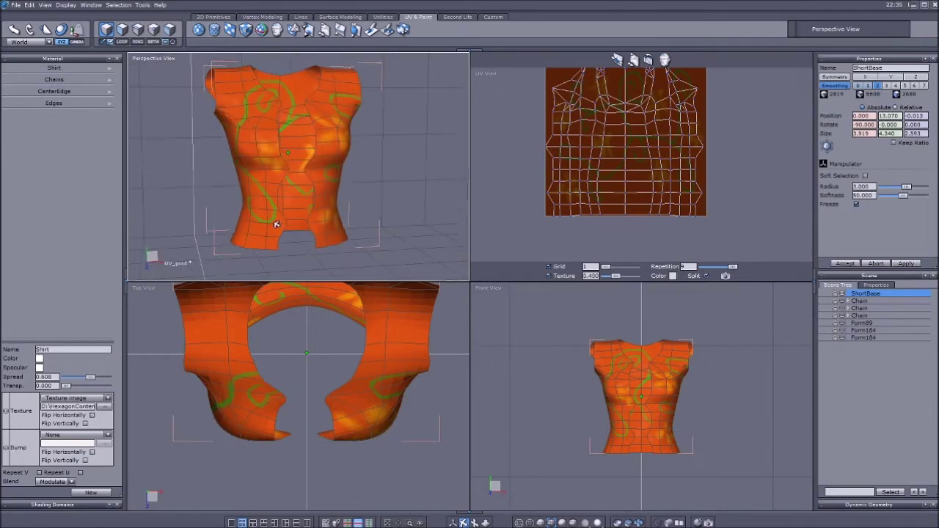
left_click(455, 521)
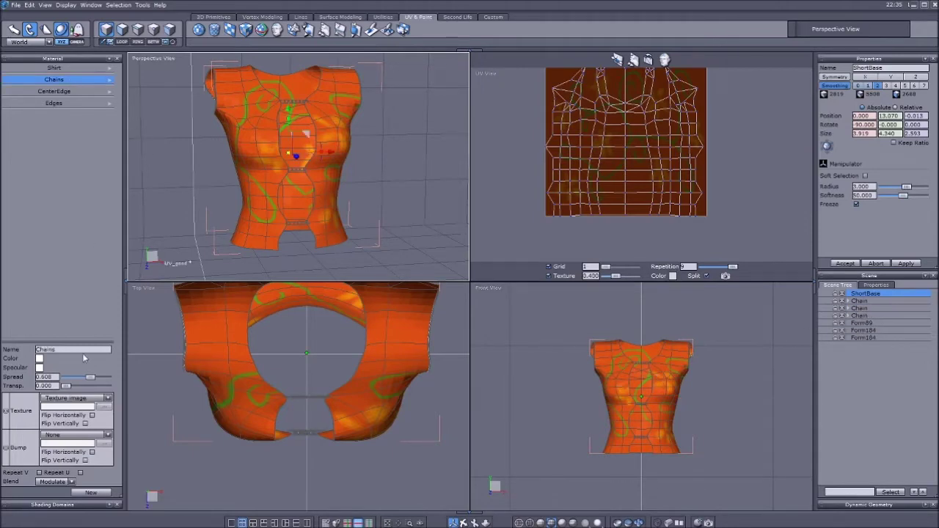
Step: Try to load yellow.png from the Basecolors folder as the texture image of the Chains material
left_click(65, 398)
left_click(67, 413)
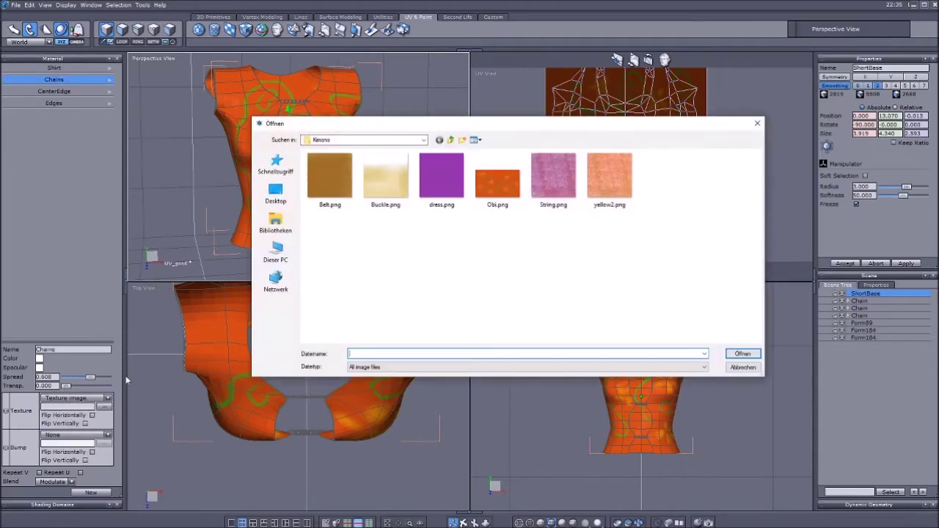
double_click(442, 176)
double_click(442, 178)
scroll(470, 242, "down", 3)
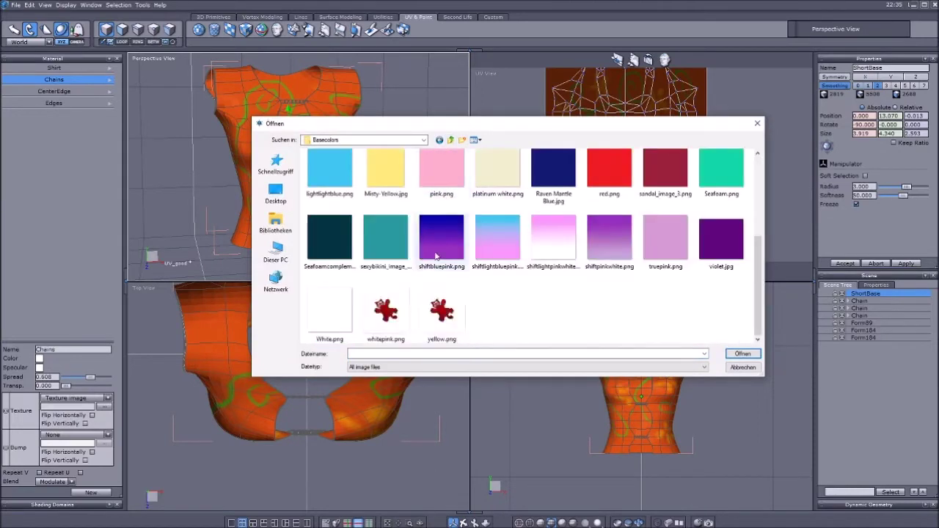
left_click(449, 323)
left_click(743, 355)
scroll(279, 131, "up", 8)
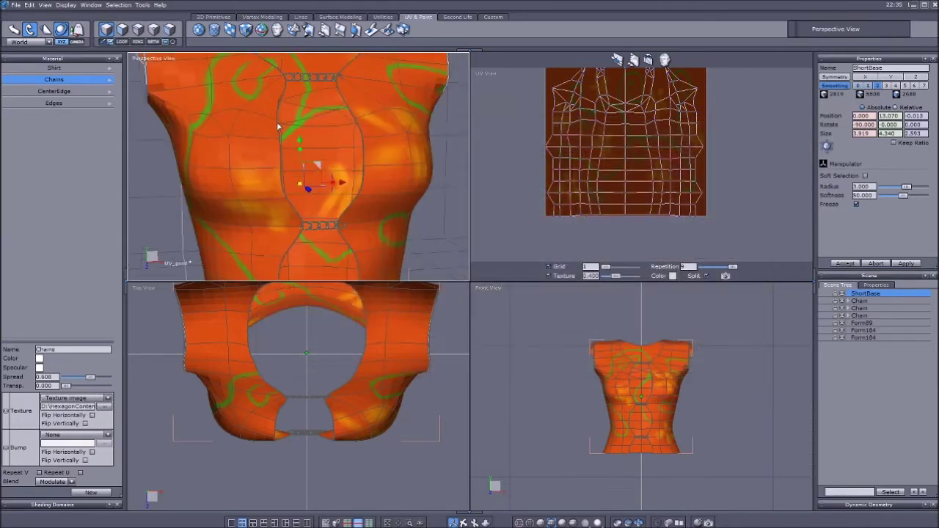
scroll(327, 91, "down", 6)
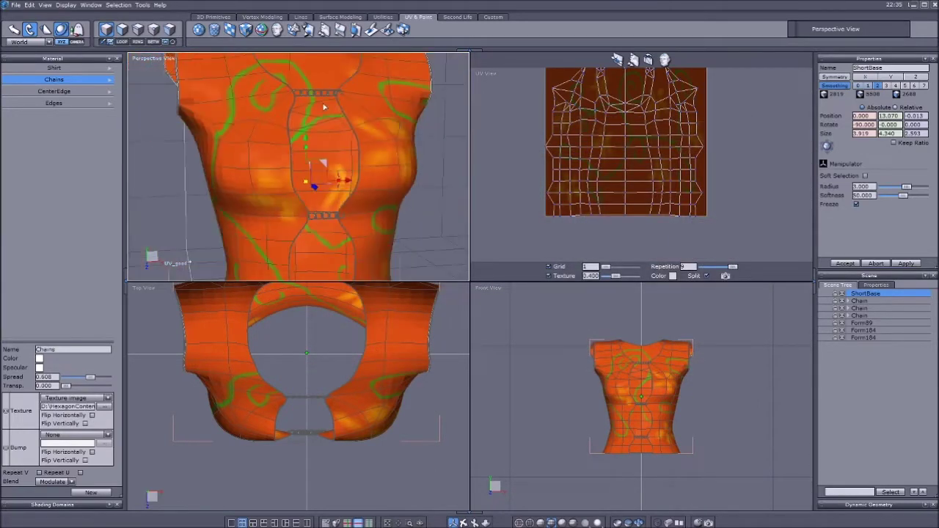
Step: Select the three edge forms and give their Edges material a black texture image from the Basecolors folder
left_click(862, 323)
left_click(862, 330, "shift")
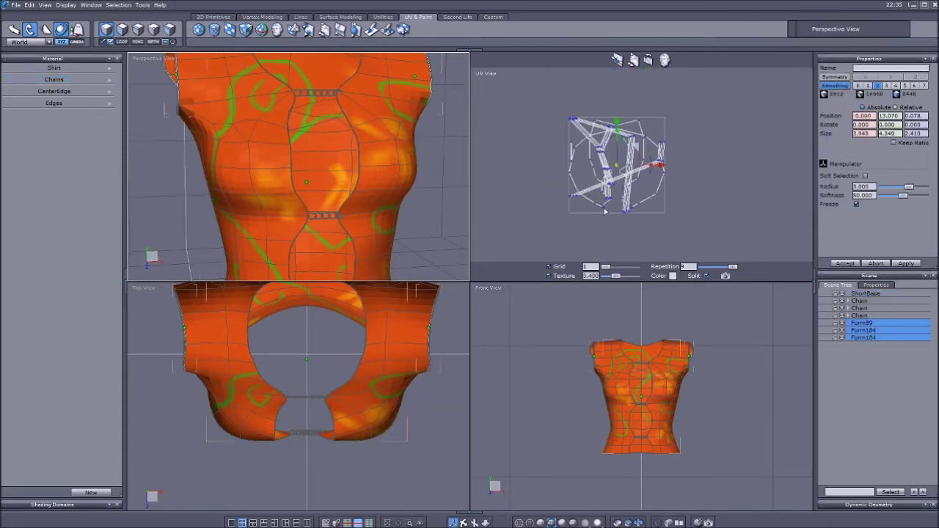
left_click(62, 103)
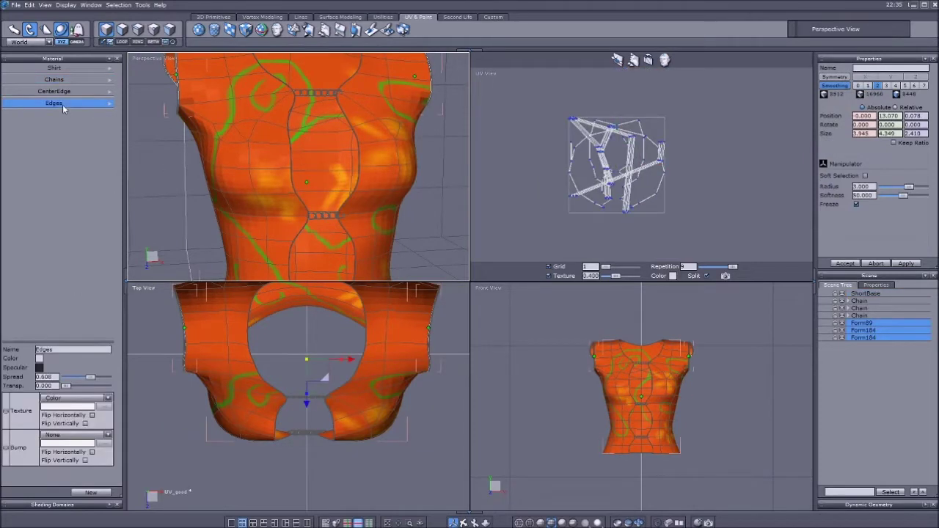
left_click(108, 397)
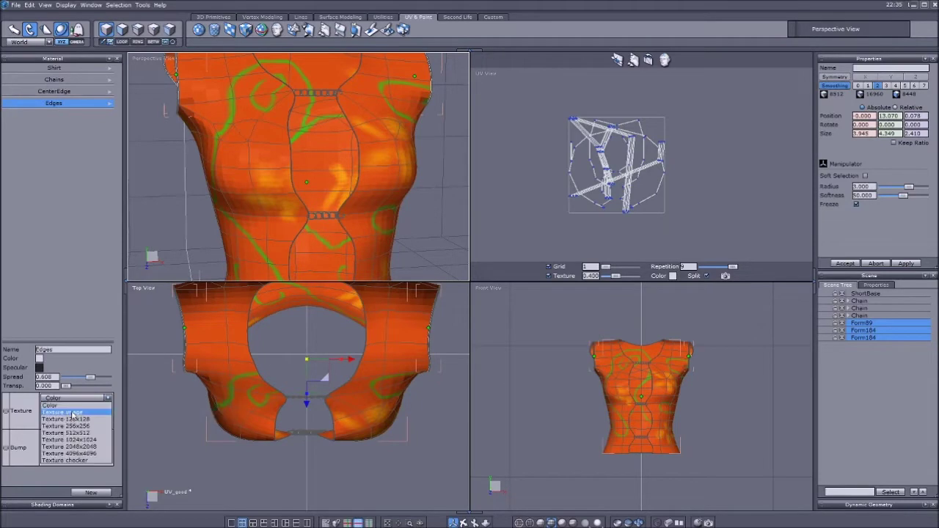
left_click(73, 408)
left_click(383, 187)
left_click(742, 354)
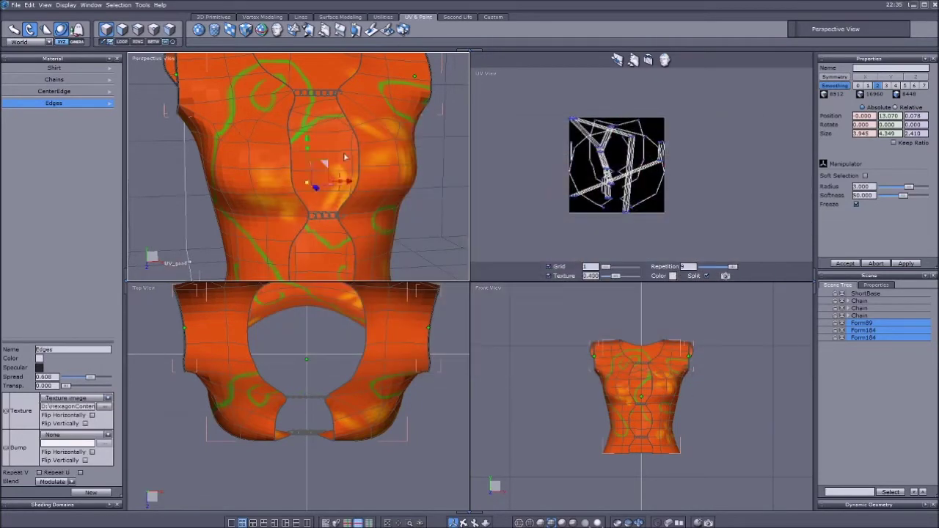
scroll(376, 156, "up", 5)
Step: Select the ShortBase shirt and replace its texture image with the black one from the Basecolors folder
left_click(866, 294)
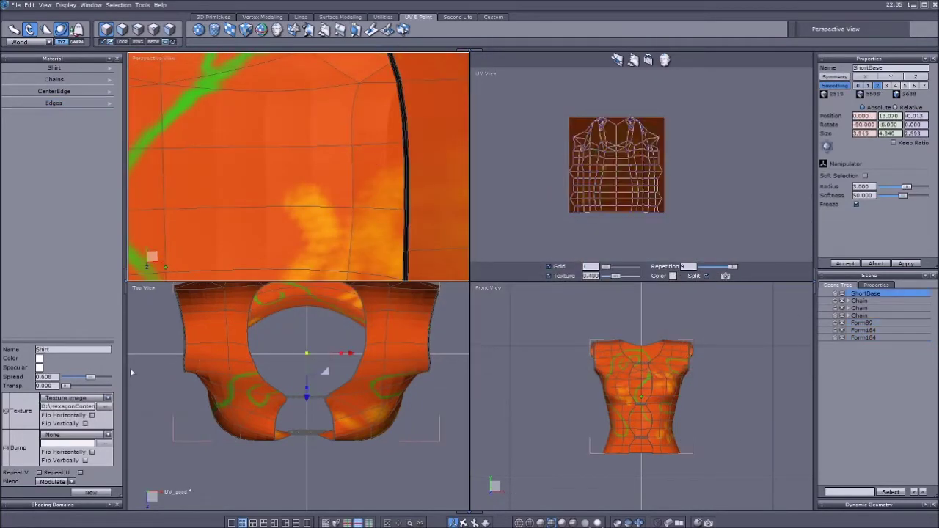
left_click(106, 407)
scroll(383, 220, "down", 3)
scroll(383, 186, "up", 3)
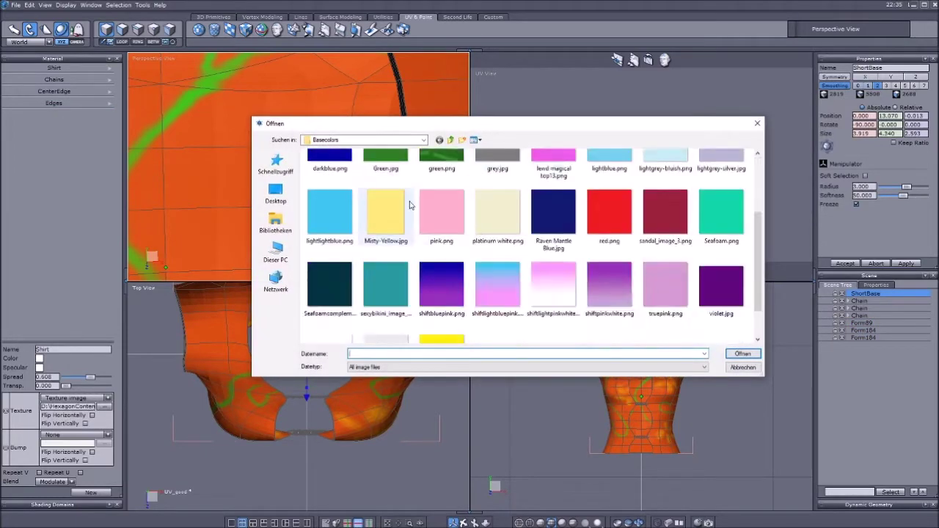
left_click(742, 355)
scroll(352, 187, "down", 4)
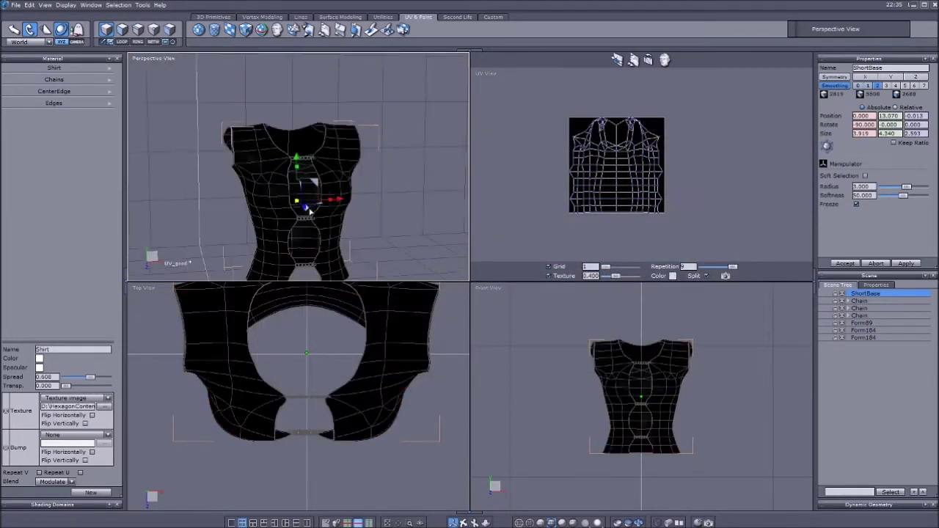
Step: Save the scene as UV_good.hxn in the UV_Sample folder, overwriting the existing file
left_click(352, 187)
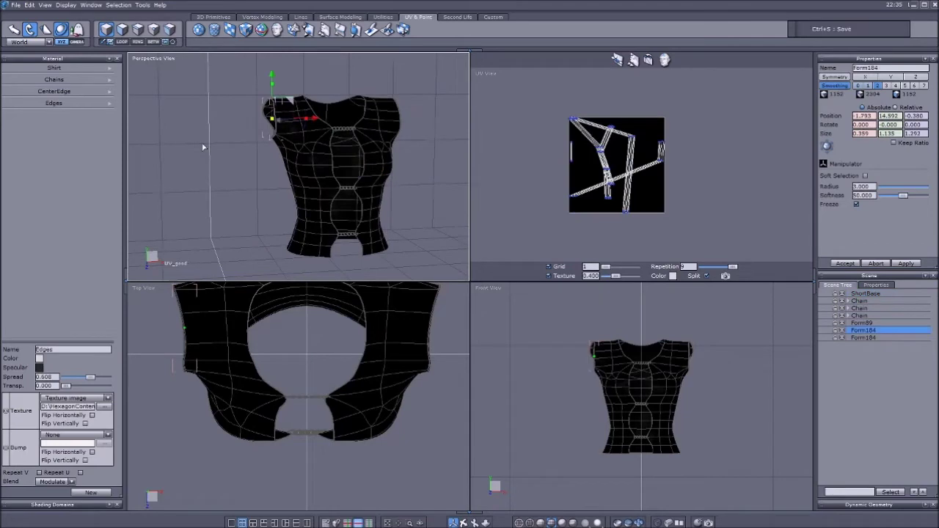
left_click(22, 9)
left_click(44, 86)
left_click(450, 141)
left_click(451, 140)
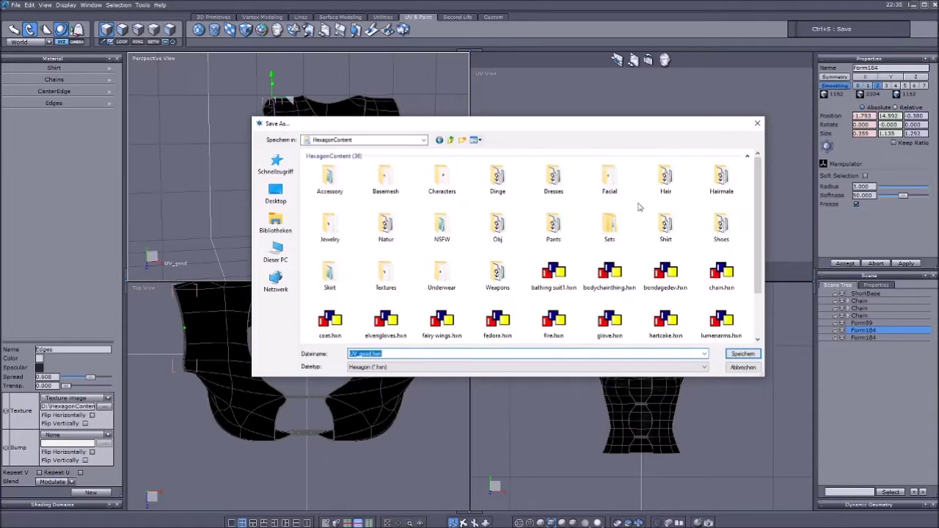
double_click(624, 187)
double_click(352, 165)
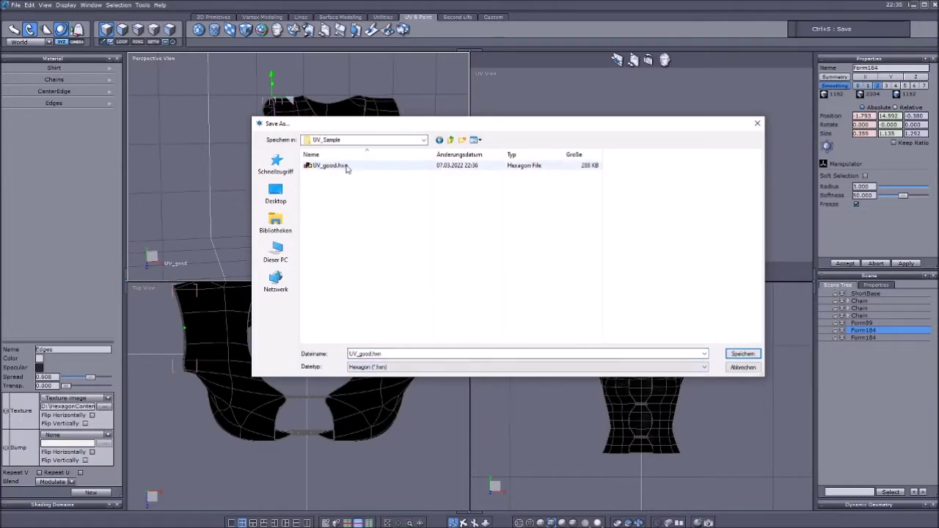
left_click(742, 354)
left_click(531, 294)
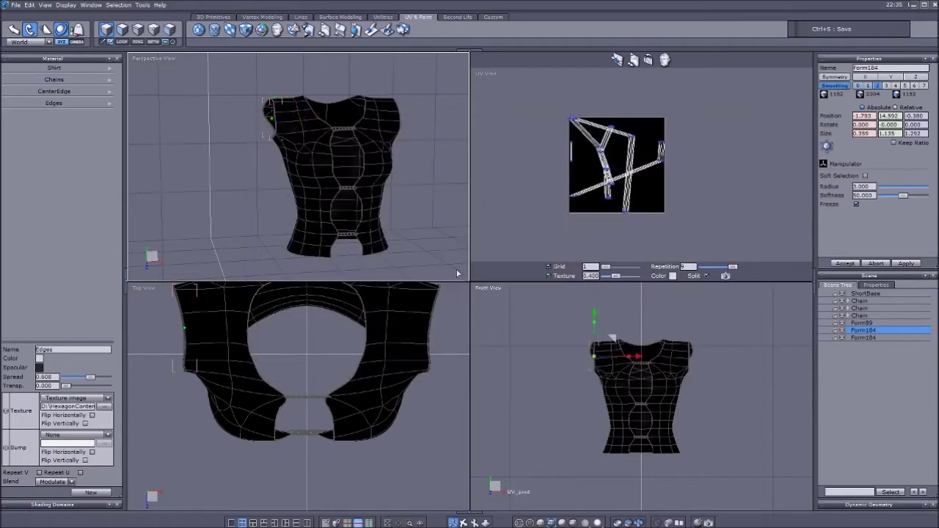
Step: Export the model as a Wavefront OBJ file to the UV_Sample folder with the offered export options
left_click(16, 4)
mouse_move(42, 111)
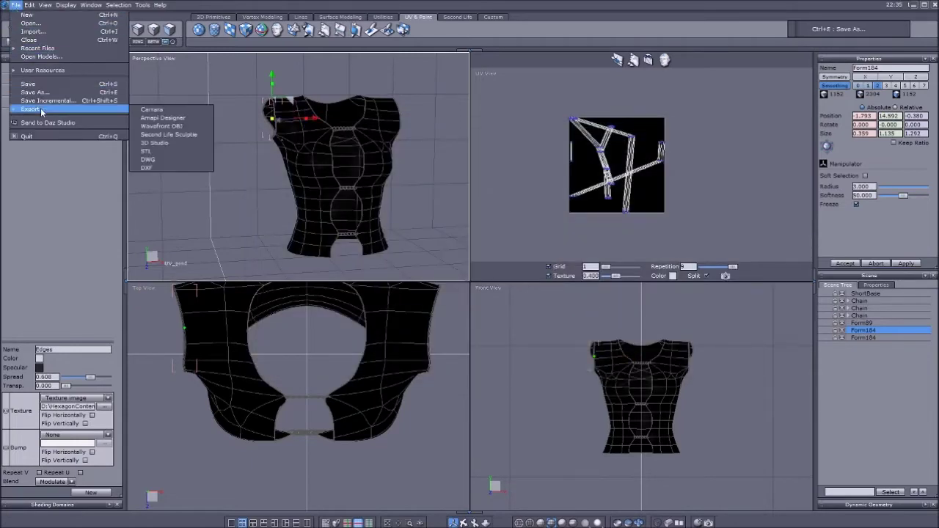
left_click(171, 126)
left_click(742, 354)
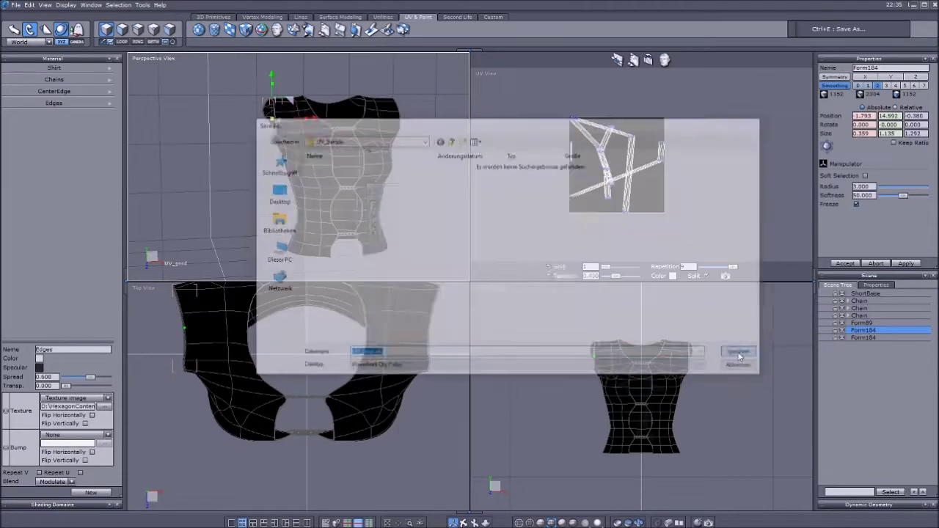
left_click(552, 336)
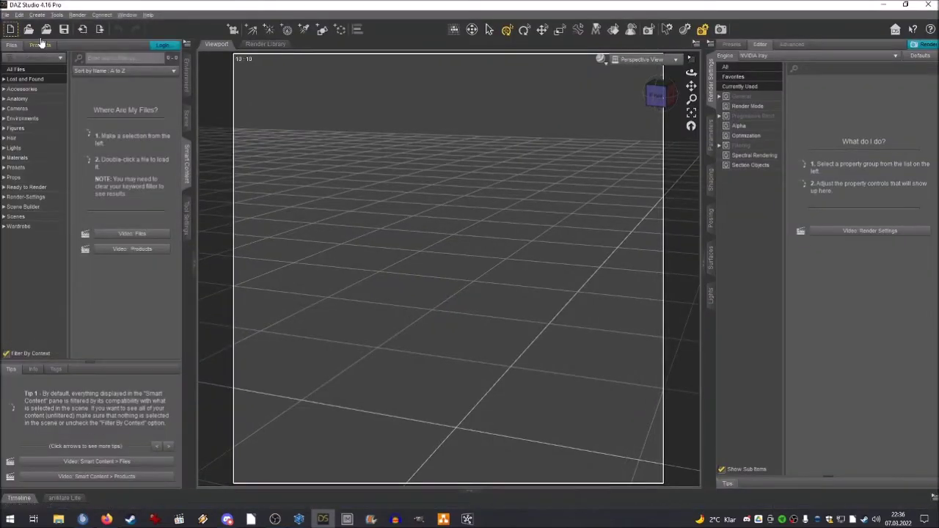
Step: Open the recent scene ImportScene.duf in DAZ Studio
left_click(6, 14)
mouse_move(31, 51)
left_click(124, 52)
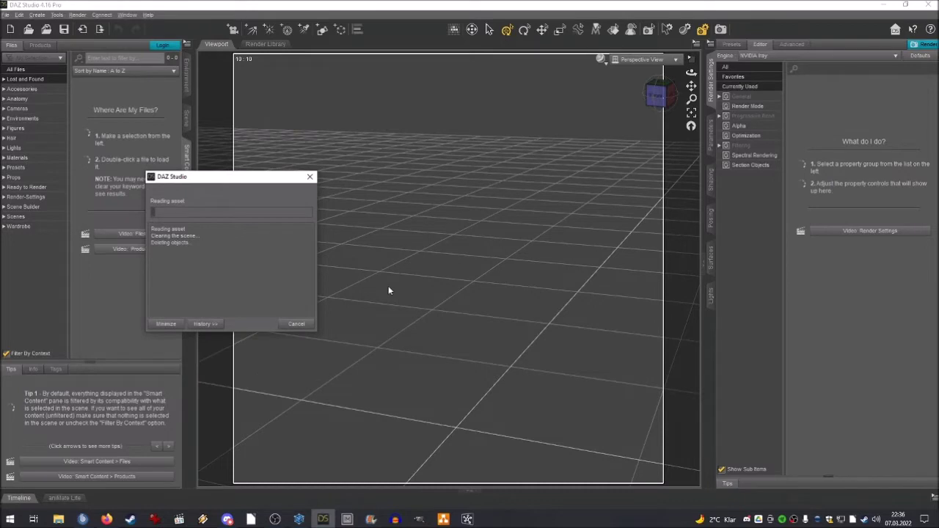
Step: Delete the Genesis 2 Male figure from the scene, leaving the Genesis 2 Female in place
left_click(188, 119)
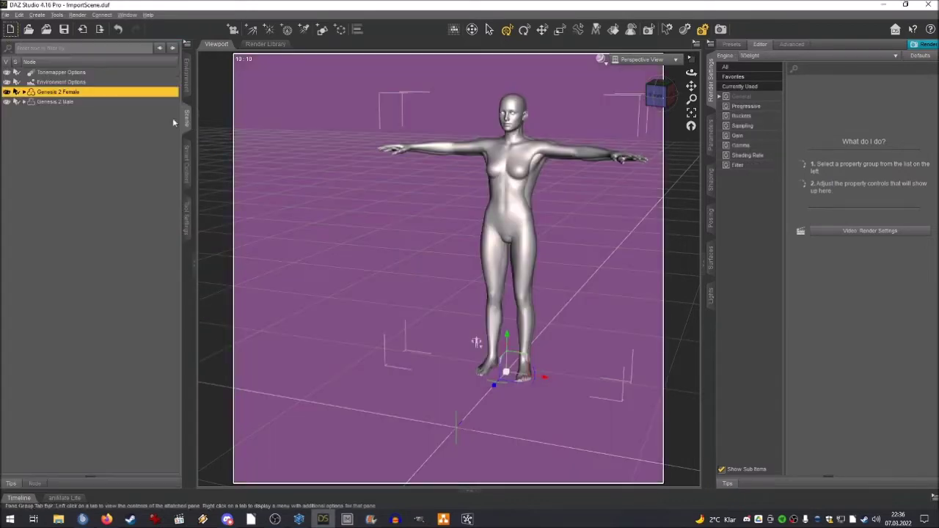
left_click(74, 102)
key("Delete")
mouse_move(692, 86)
left_mouse_down()
mouse_move(697, 92)
mouse_move(682, 82)
left_mouse_up()
Step: Import the shirt model UV_good.obj from the UV_Sample folder in HexagonContent
left_click(6, 14)
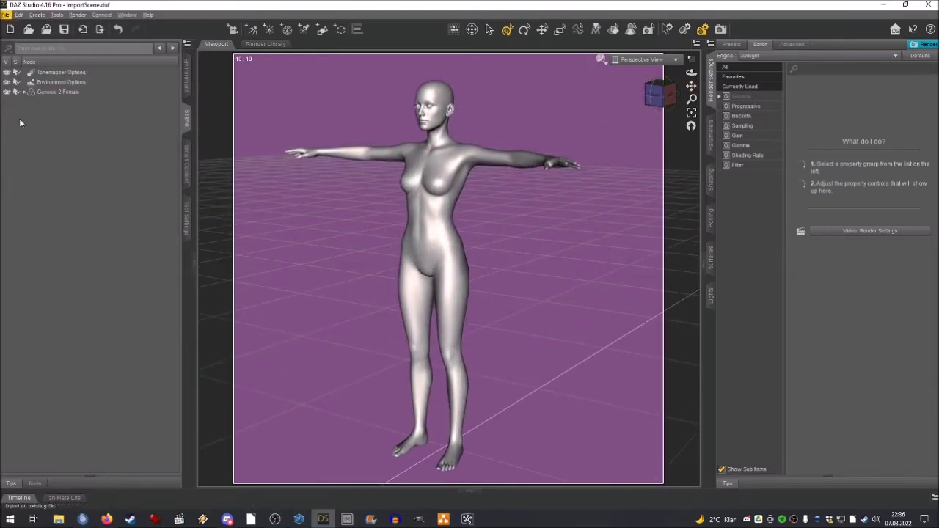
left_click(21, 119)
left_click(167, 24)
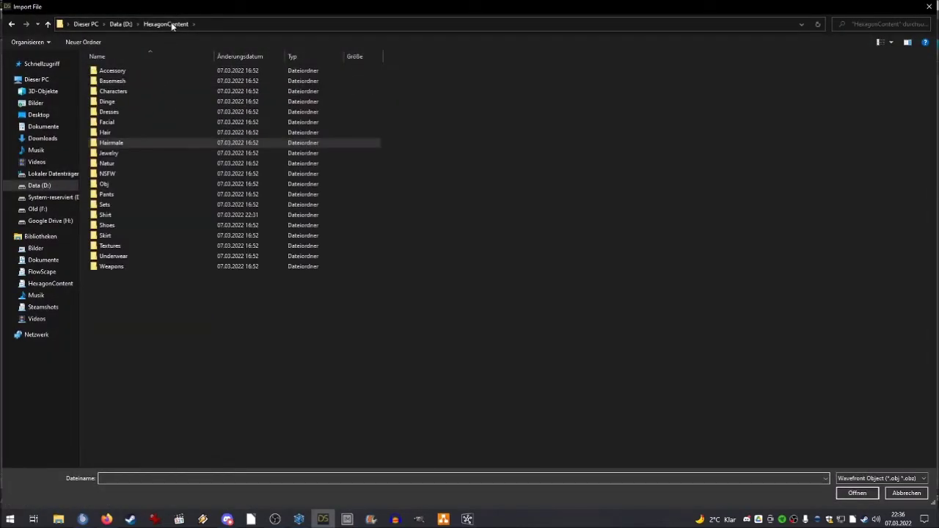
double_click(117, 208)
double_click(124, 82)
left_click(127, 70)
double_click(126, 71)
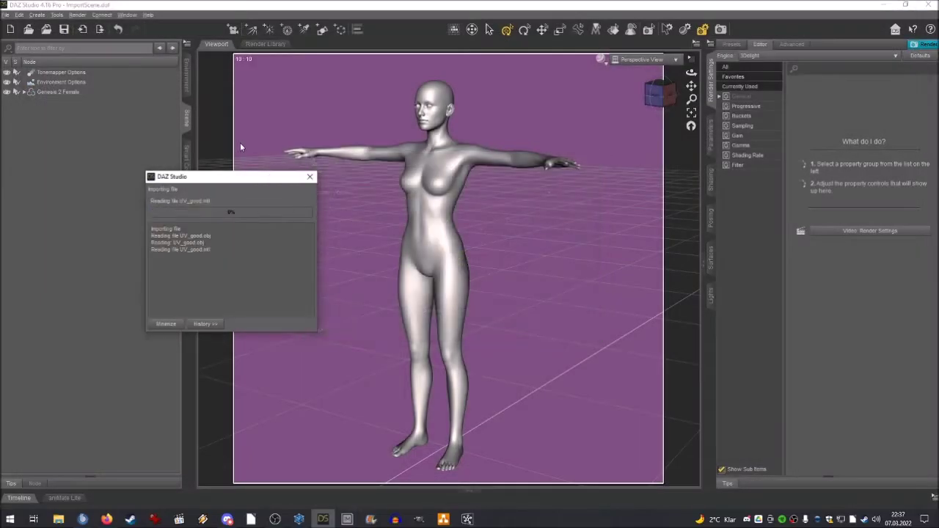
Step: Fit UV_good to Genesis 2 Female with the Transfer Utility, using default item shapes and the Shirt projection template
left_click(20, 15)
mouse_move(35, 91)
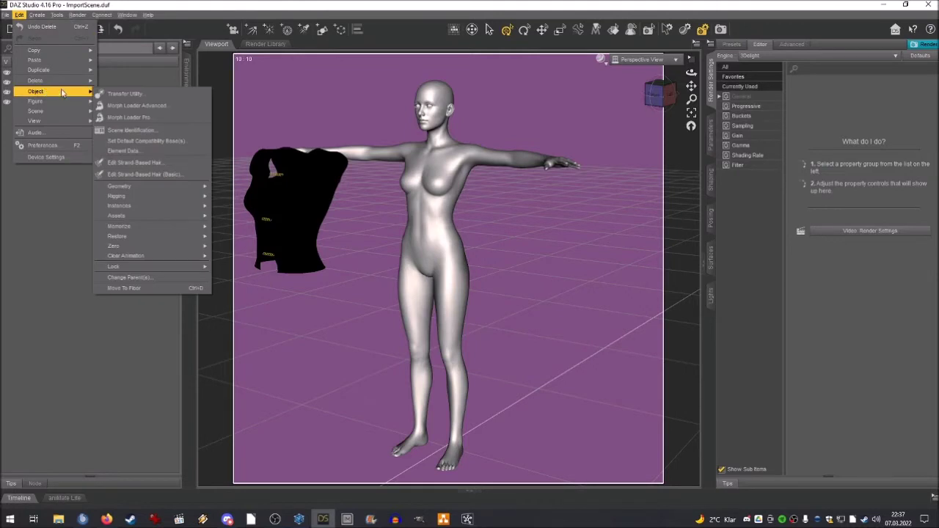
left_click(128, 94)
left_click(415, 162)
left_click(412, 184)
left_click(506, 163)
left_click(506, 194)
left_click(440, 197)
left_click(379, 286)
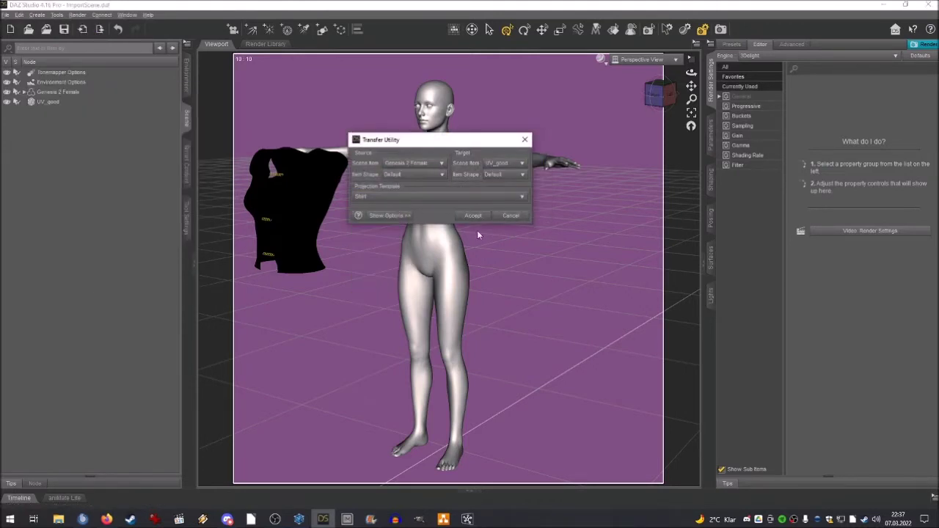
left_click(473, 215)
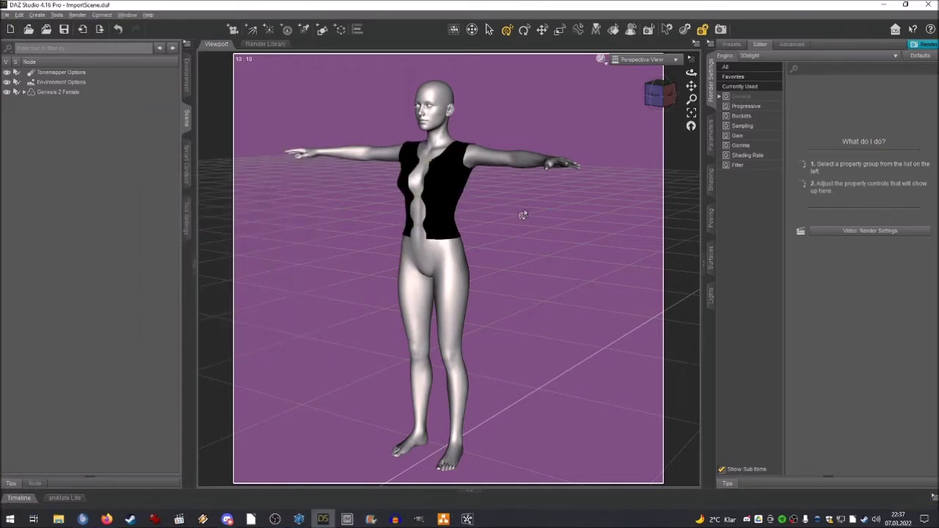
Step: Select the fitted UV_good shirt under Genesis 2 Female and examine it up close with its surfaces listed
left_click(25, 94)
left_click(43, 110)
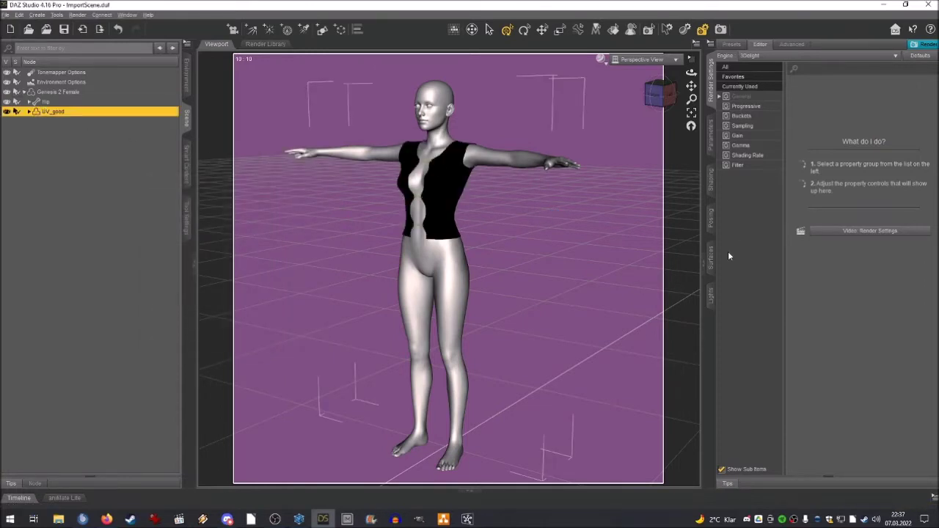
left_click(711, 261)
left_click(691, 112)
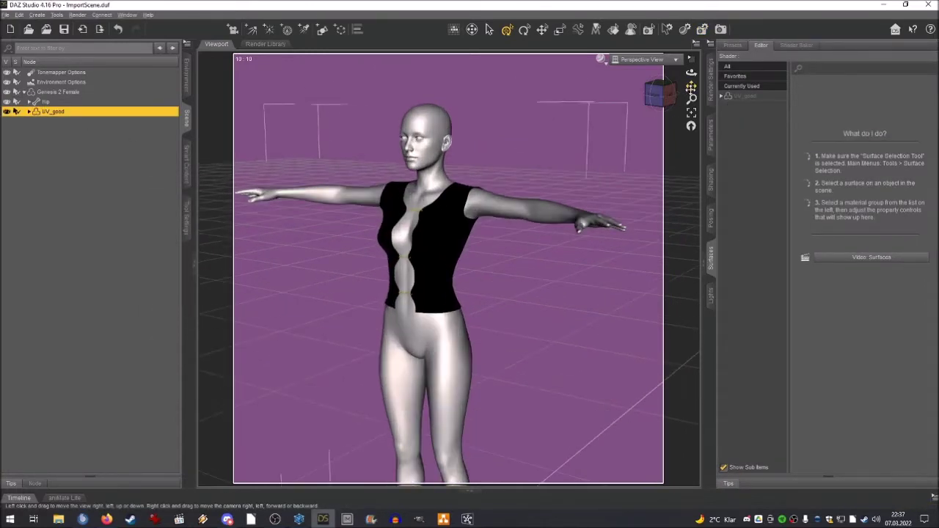
left_click(673, 95)
mouse_move(690, 86)
left_mouse_down()
mouse_move(692, 97)
mouse_move(691, 86)
left_mouse_up()
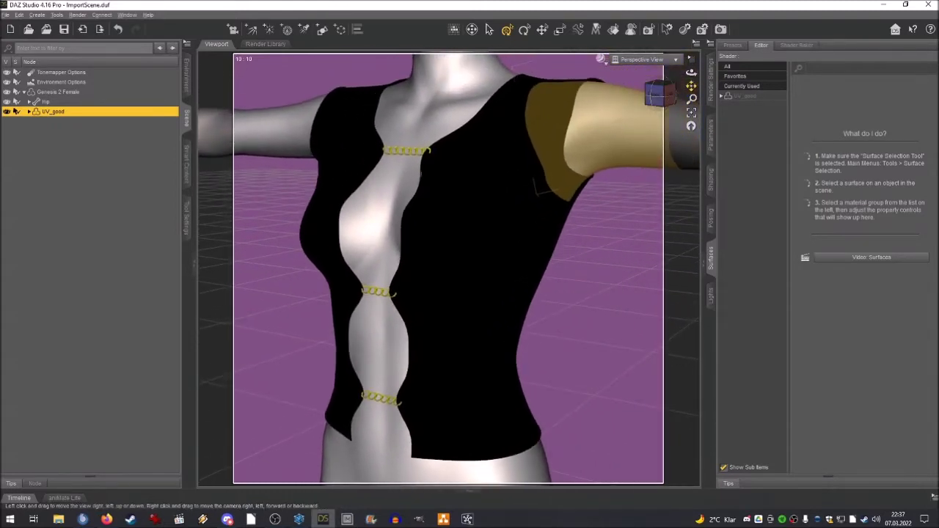
Step: Apply the !Beau MAT skin material from the feminine materials to the Genesis 2 Female figure
left_click(48, 94)
left_click(187, 165)
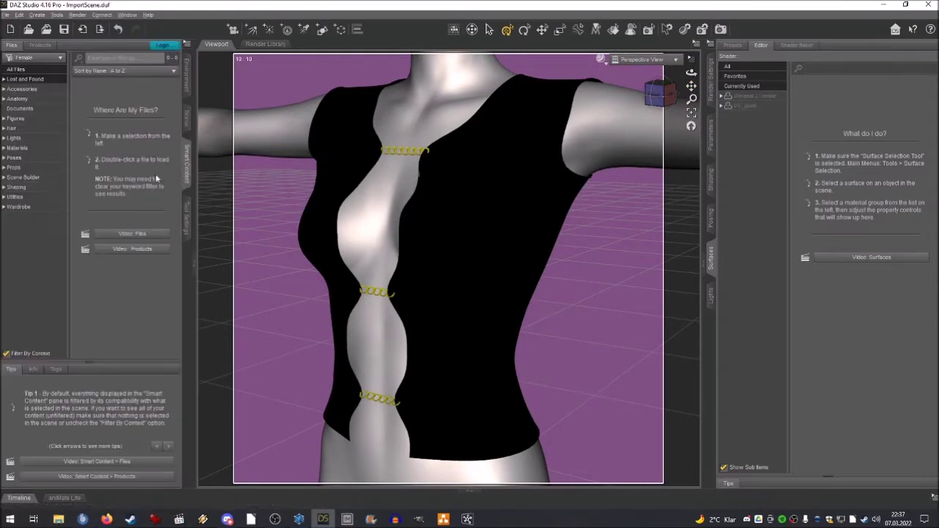
left_click(14, 149)
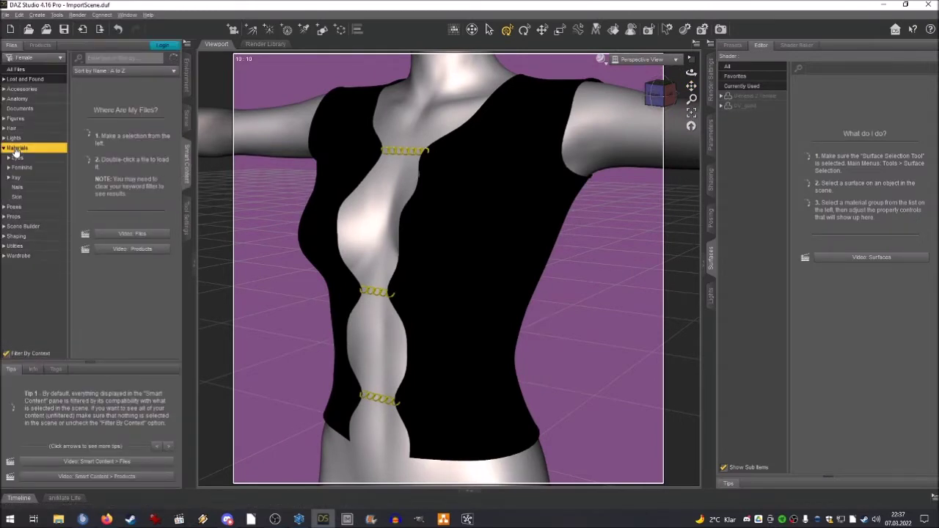
left_click(8, 167)
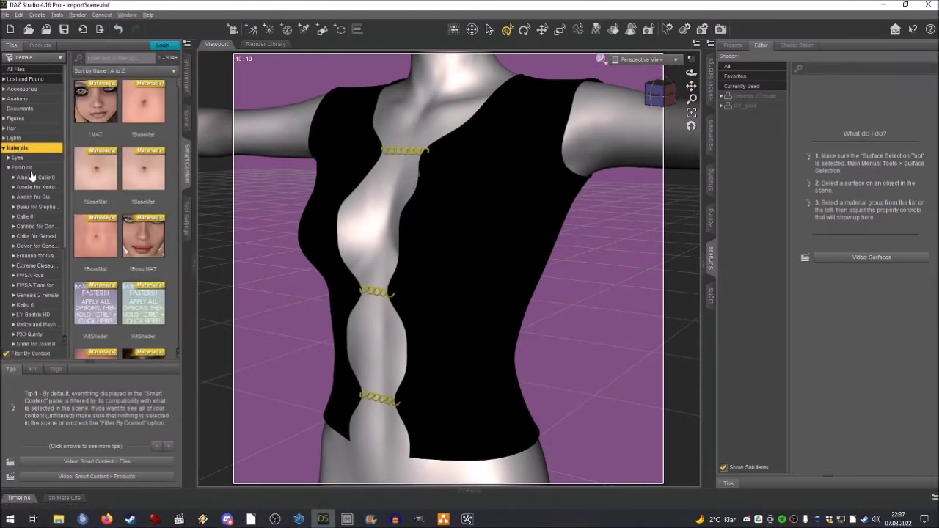
left_click(35, 206)
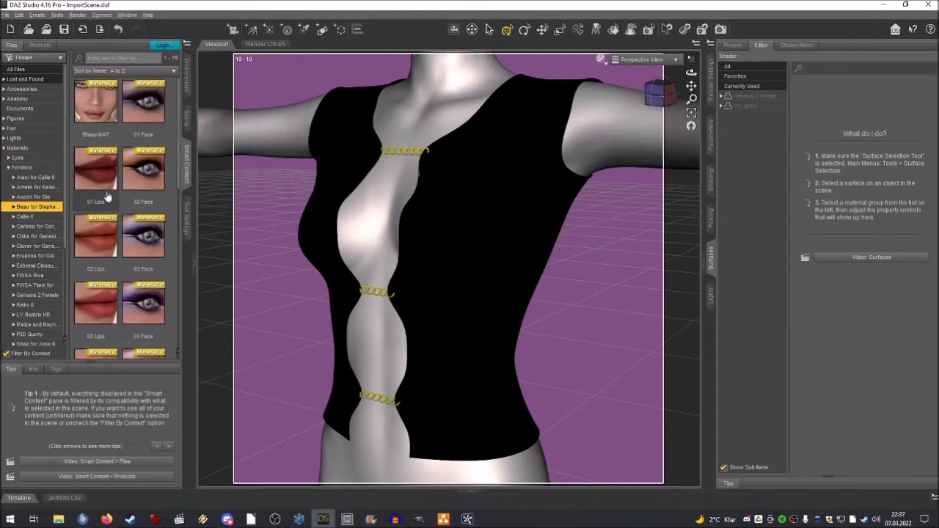
left_click(90, 111)
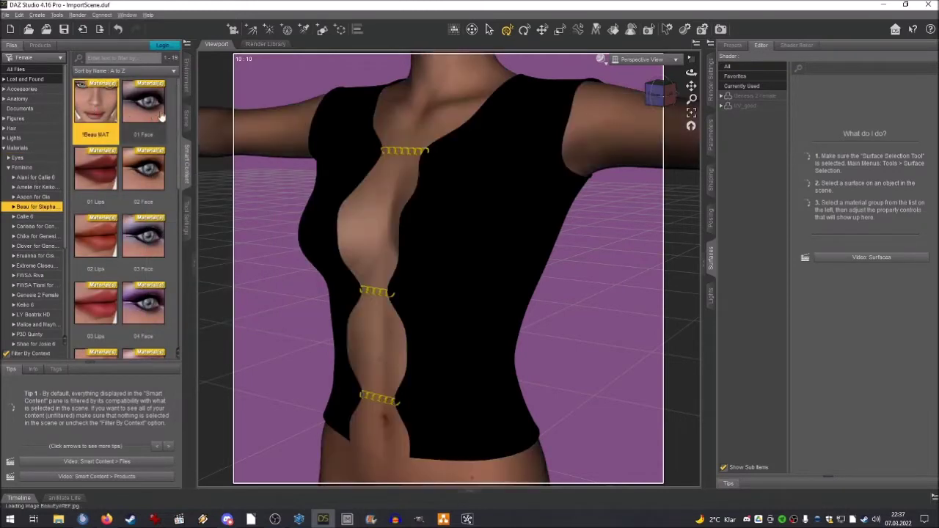
key("F3")
left_click(48, 112)
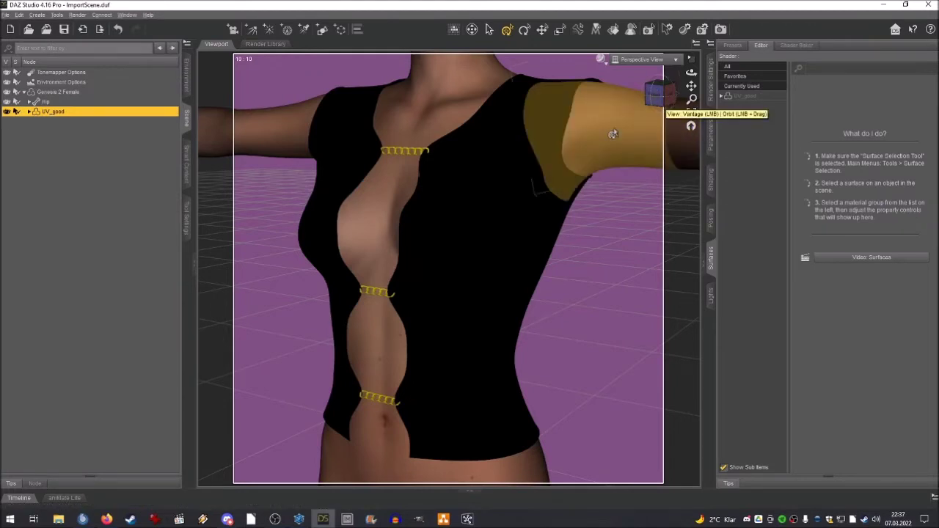
left_click(58, 91)
left_click(186, 151)
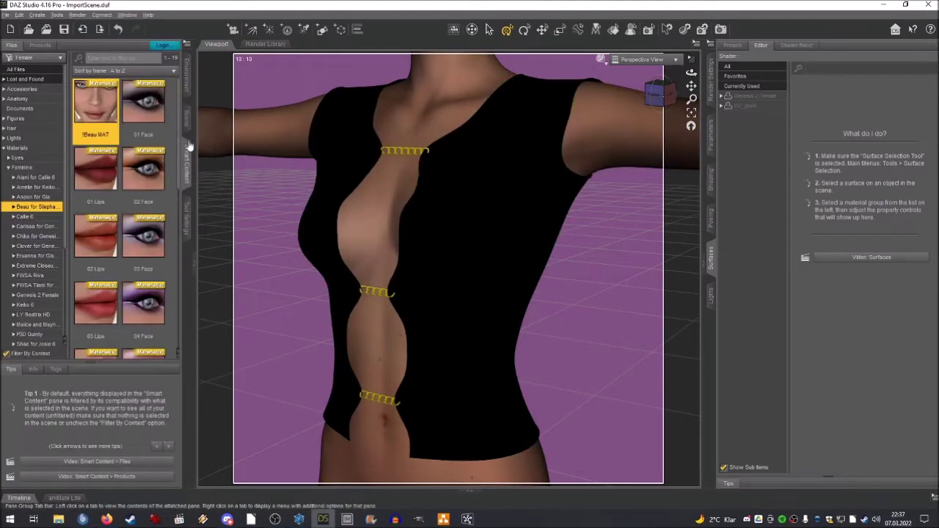
left_click(186, 117)
Step: Set the lighting model of UV_good's Chains surface to Metallic
left_click(71, 111)
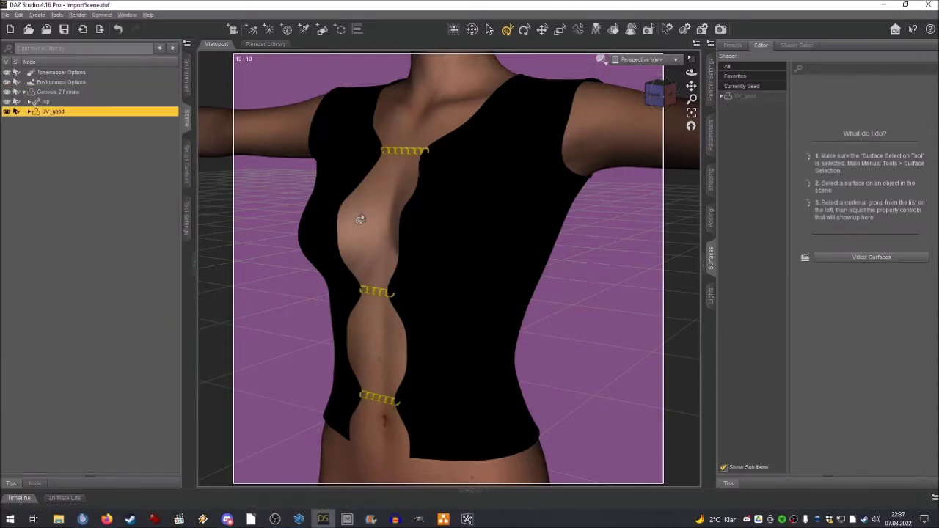
left_click(723, 97)
left_click(723, 97)
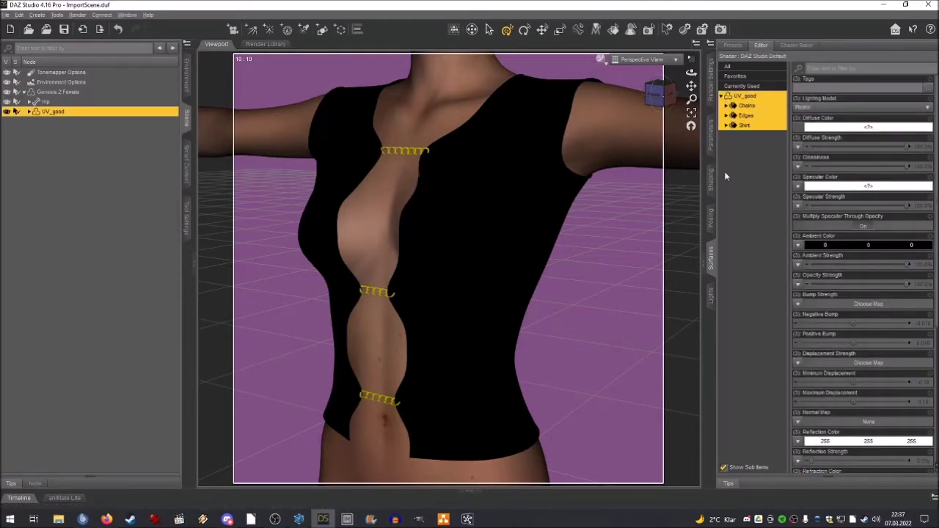
left_click(747, 106)
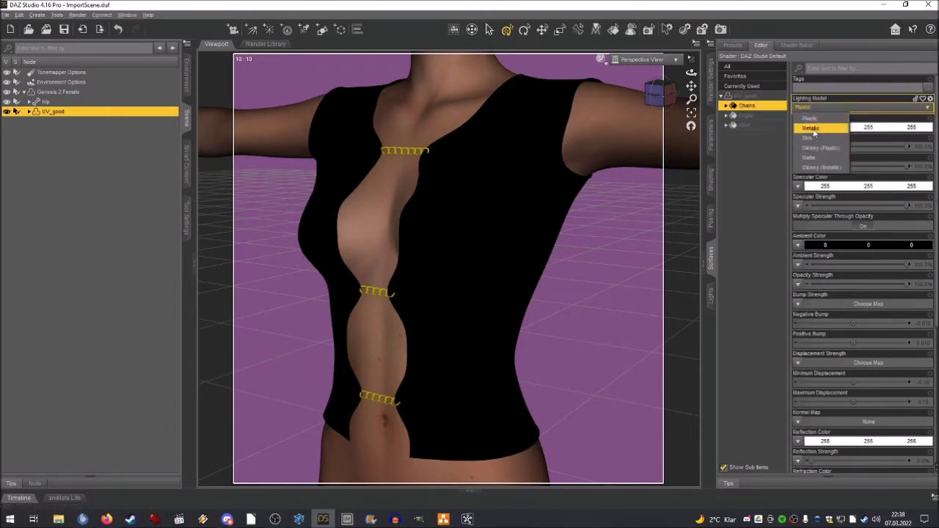
Step: Set the Edges surface's lighting model to Matte and adjust its diffuse color
left_click(747, 116)
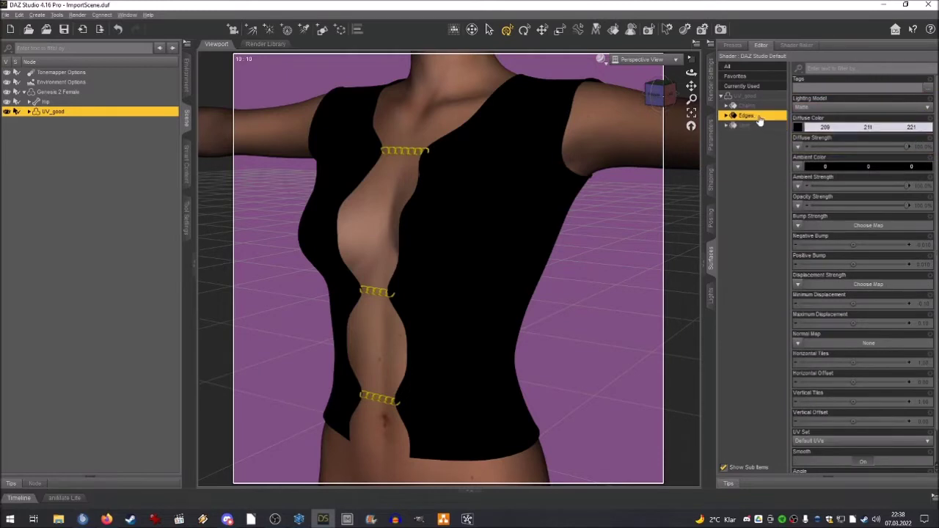
left_click(812, 129)
left_click_drag(581, 217, 582, 189)
left_click(528, 330)
Step: Set the lighting model of UV_good's Shirt surface to Matte
left_click(742, 127)
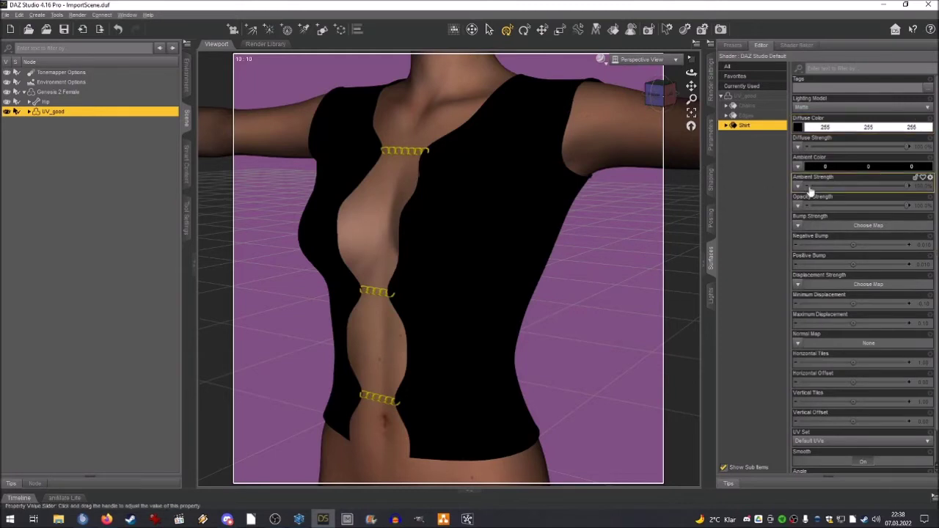
left_click(805, 209)
key("ctrl+z")
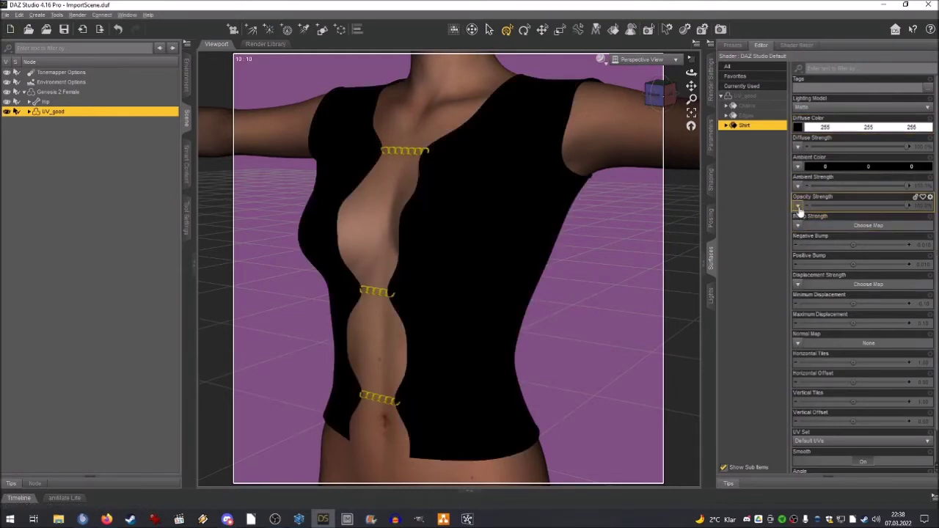
Step: Switch the perspective viewport to the Iray rendered preview to inspect the shirt's materials
left_click(603, 60)
left_click(598, 183)
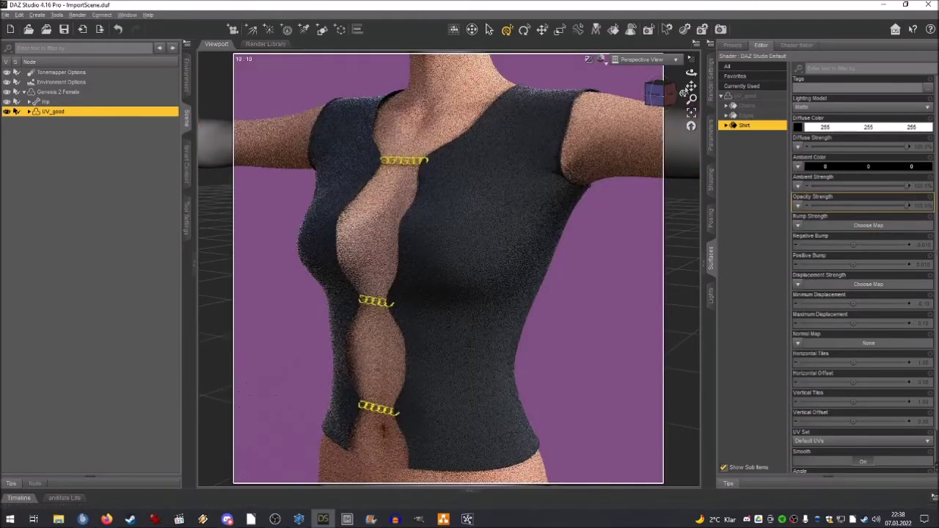
left_click(683, 90)
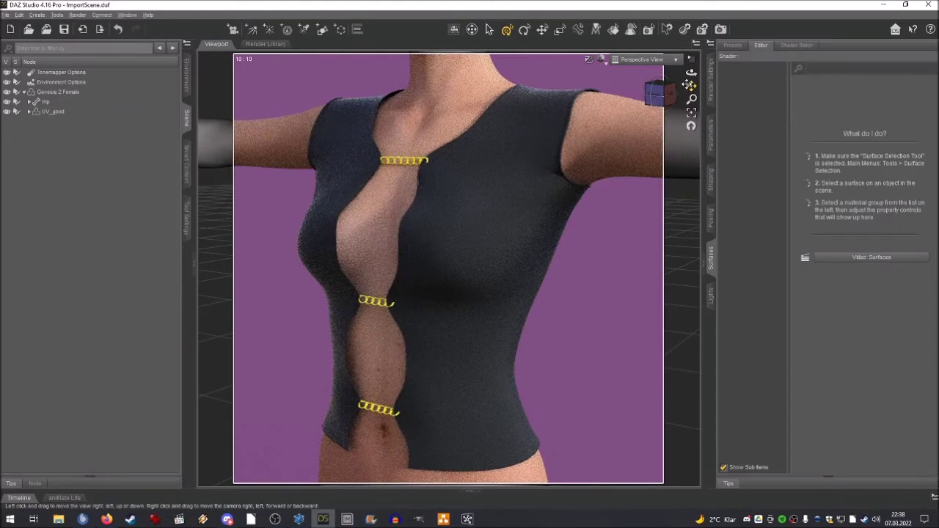
left_click_drag(689, 87, 596, 180)
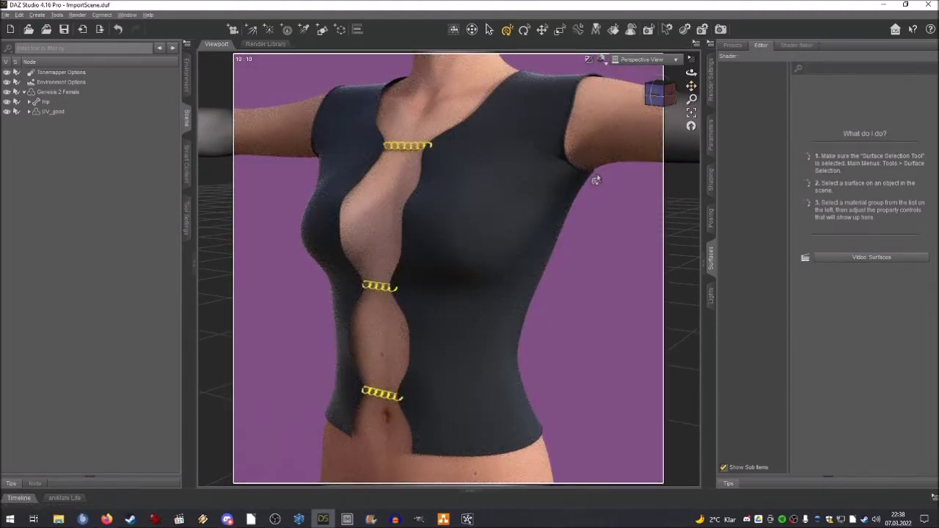
Step: Try fishnet.png from the Textures/Lace folder as the opacity strength map of UV_good's Shirt surface
left_click(66, 112)
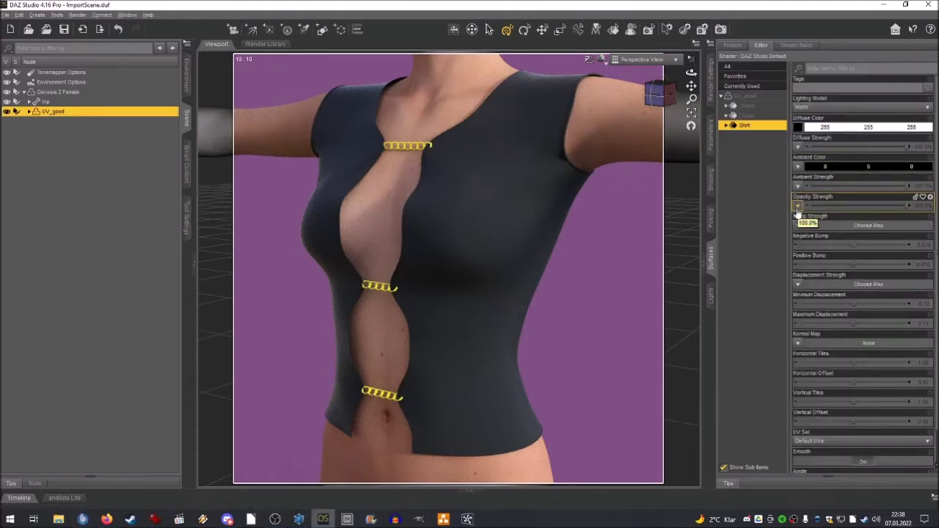
left_click(797, 208)
left_click(812, 20)
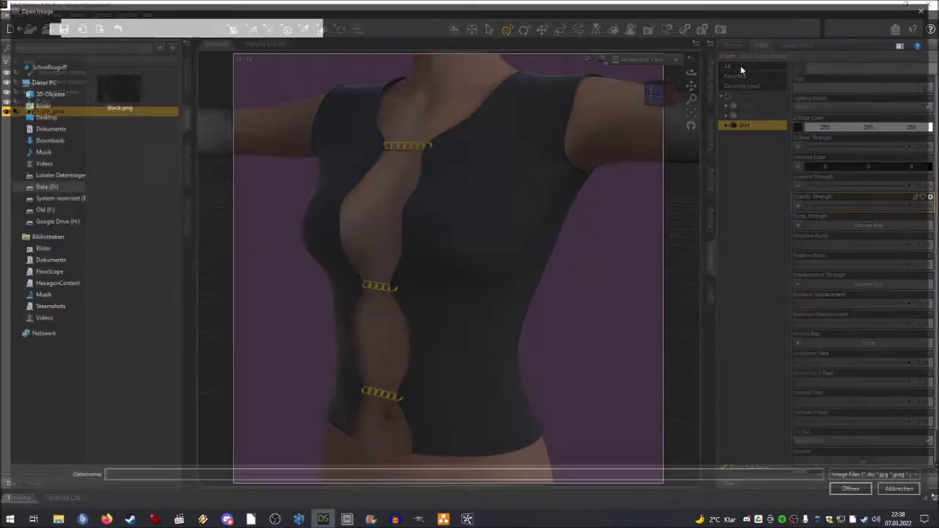
left_click(210, 24)
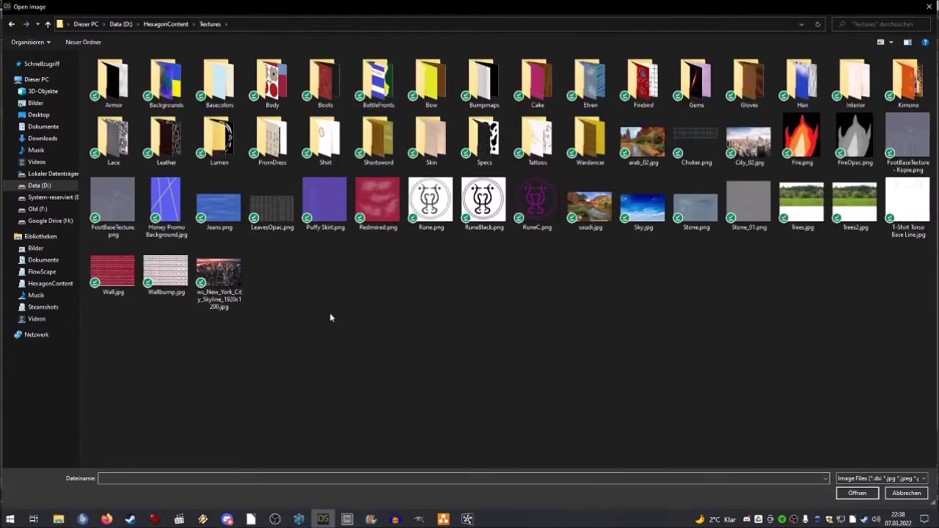
double_click(113, 139)
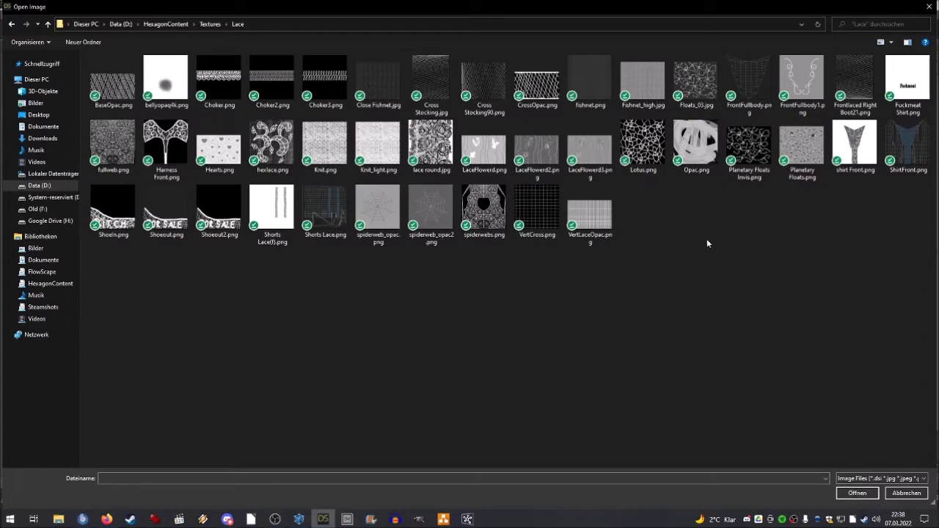
left_click(589, 98)
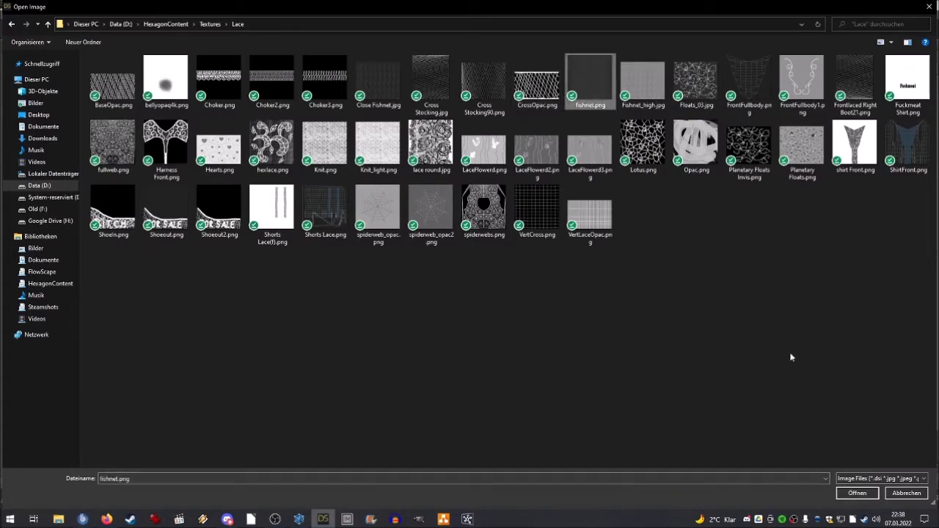
left_click(855, 493)
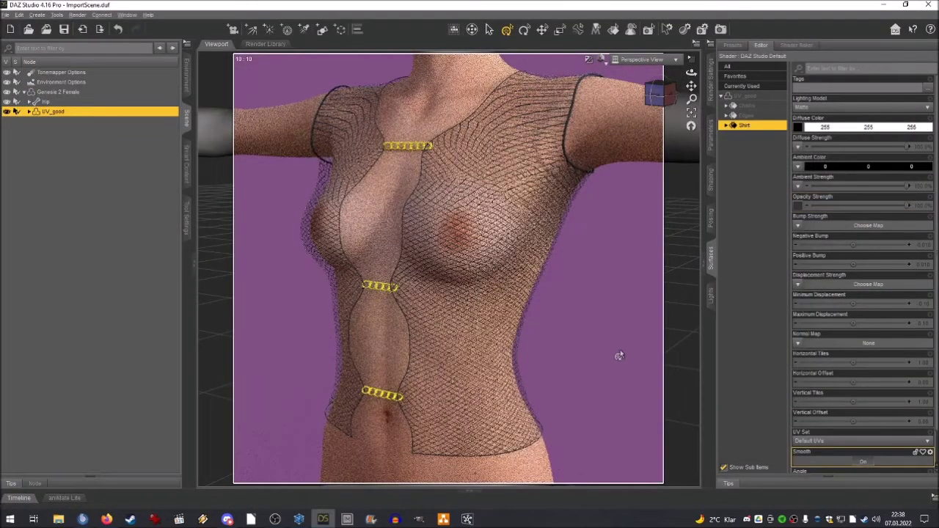
Step: Replace the Shirt surface's opacity strength map with a floral lace image from the Lace folder
left_click(797, 206)
left_click(818, 15)
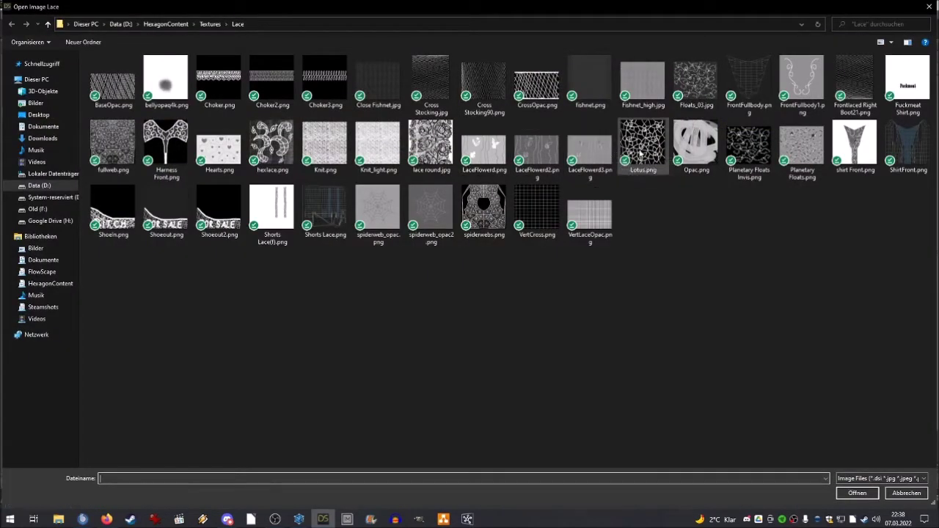
double_click(802, 147)
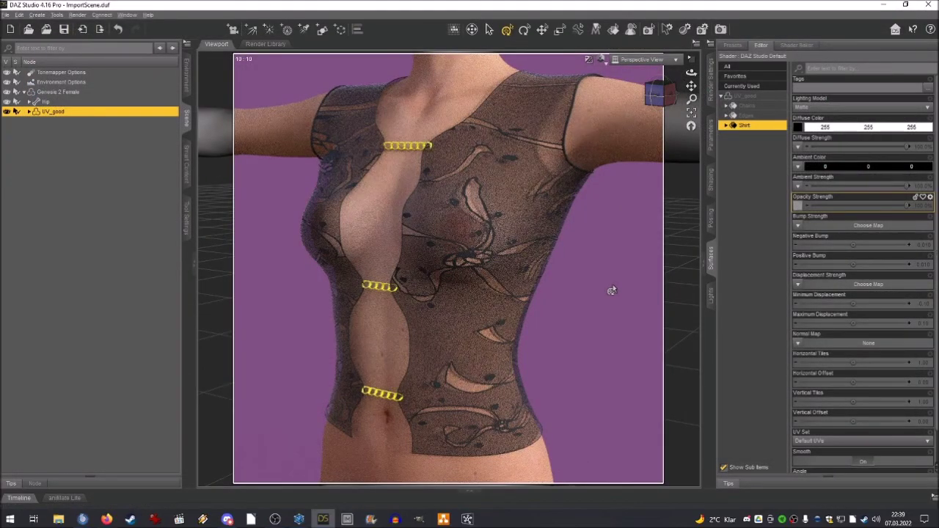
Step: Try lace round.jpg from the Textures/Lace folder as the Shirt surface's opacity strength map
left_click(799, 207)
left_click(818, 8)
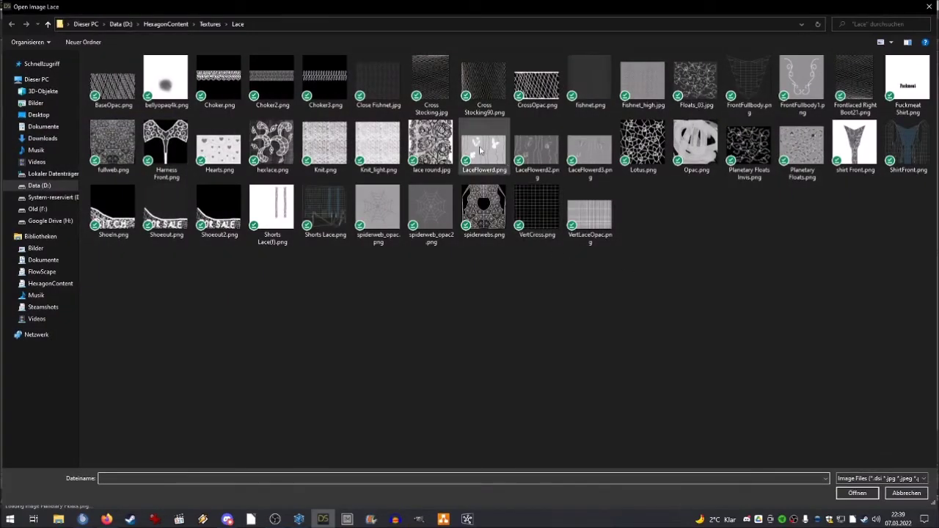
left_click(431, 144)
left_click(842, 493)
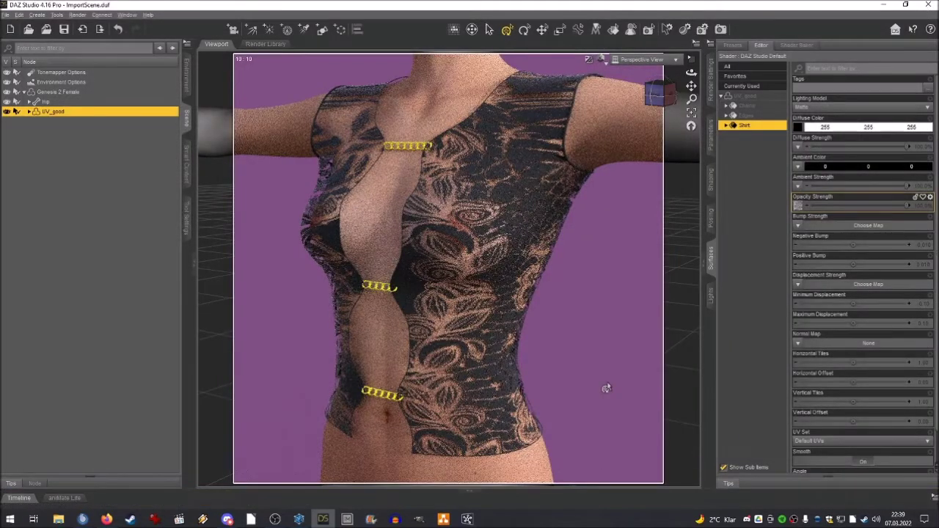
Step: Replace the Shirt surface's opacity strength map with spiderweb_opac.png from the Lace folder
left_click(799, 206)
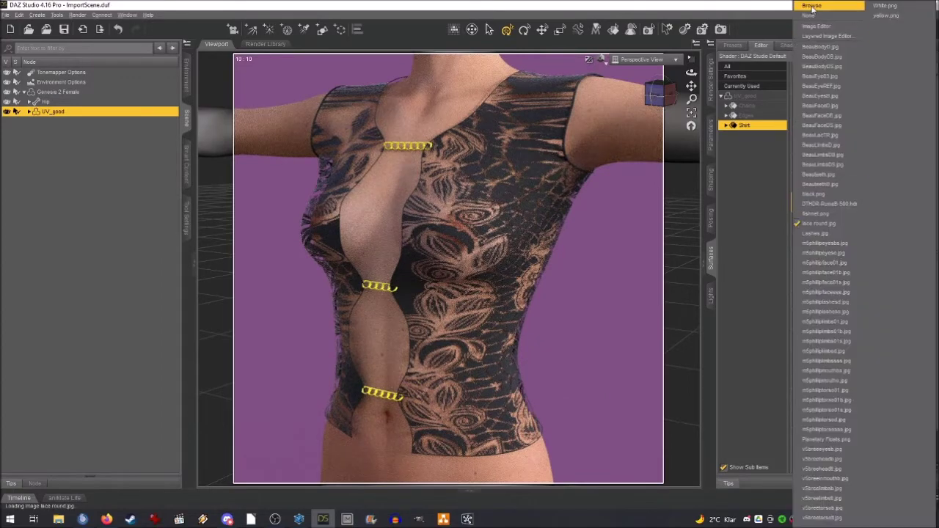
left_click(817, 9)
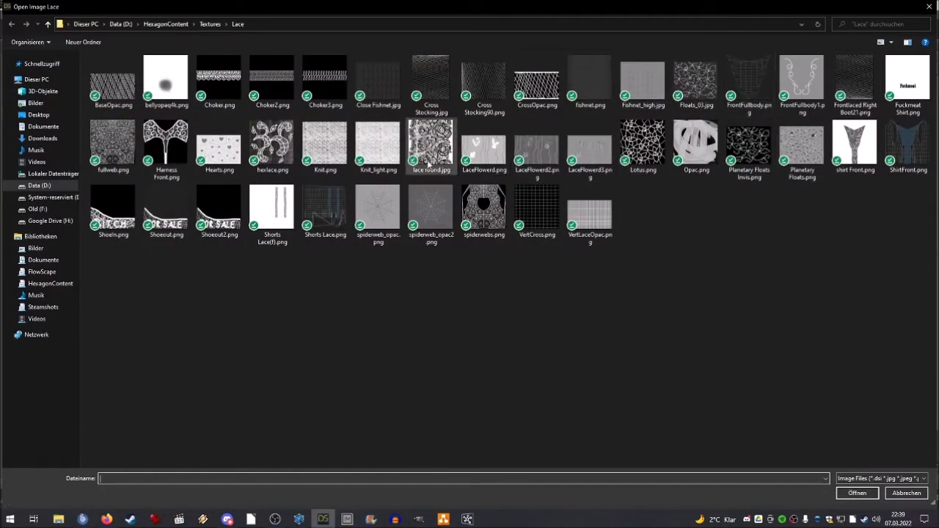
left_click(273, 150)
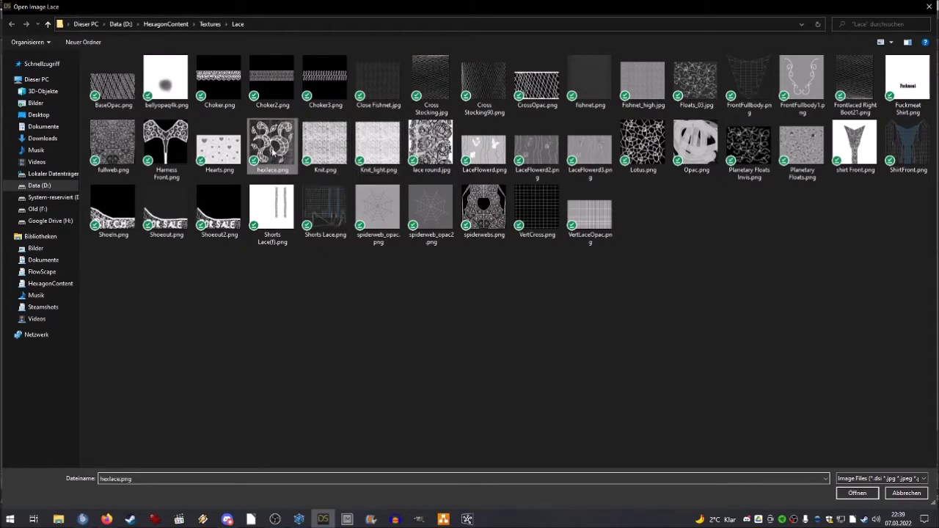
left_click(431, 213)
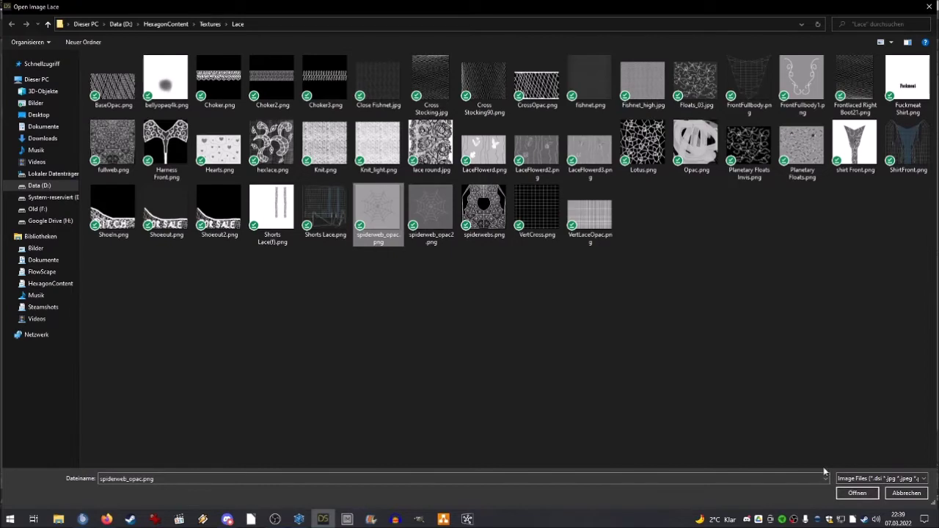
left_click(856, 493)
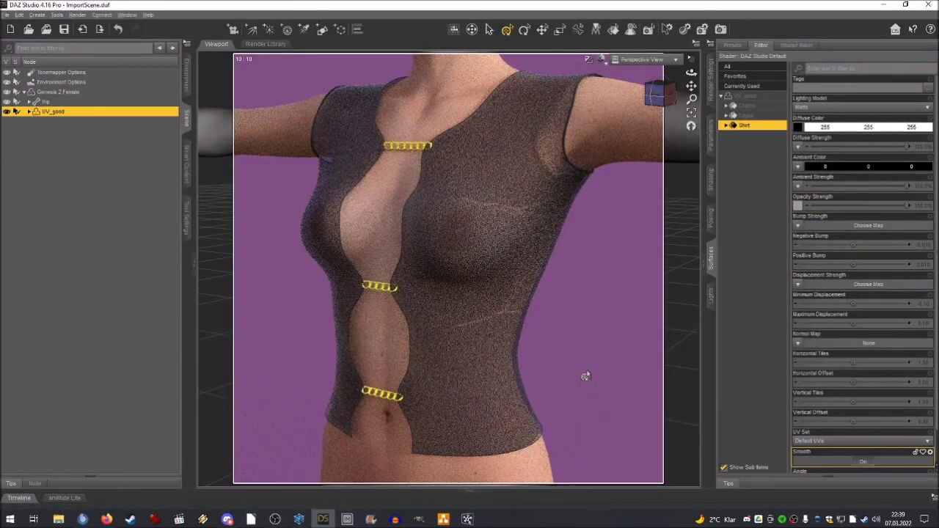
Step: Try VertCross.png from the Lace folder as the Shirt surface's opacity strength map
left_click(797, 206)
left_click(808, 5)
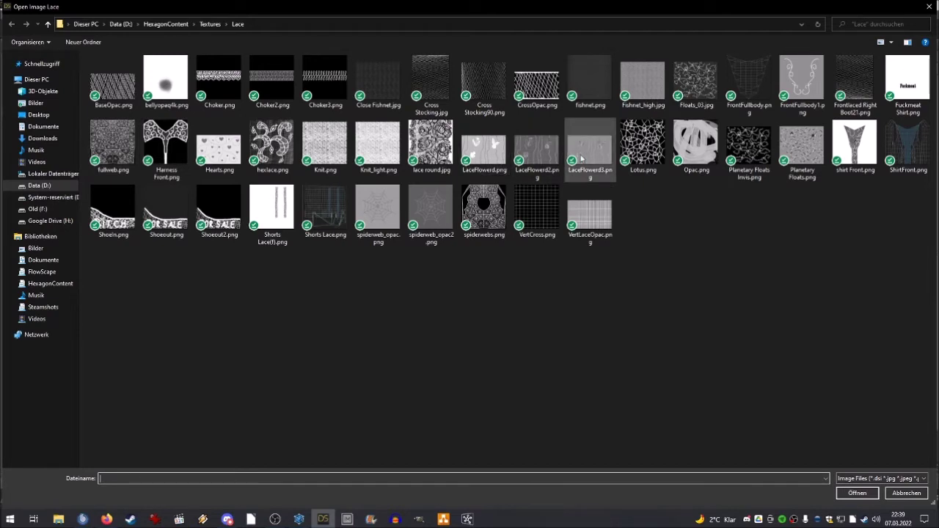
left_click(801, 147)
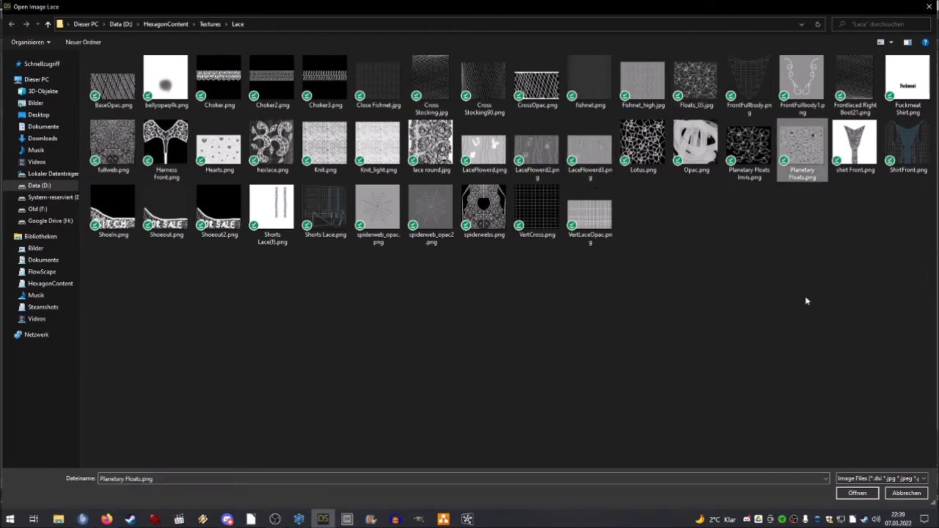
left_click(859, 493)
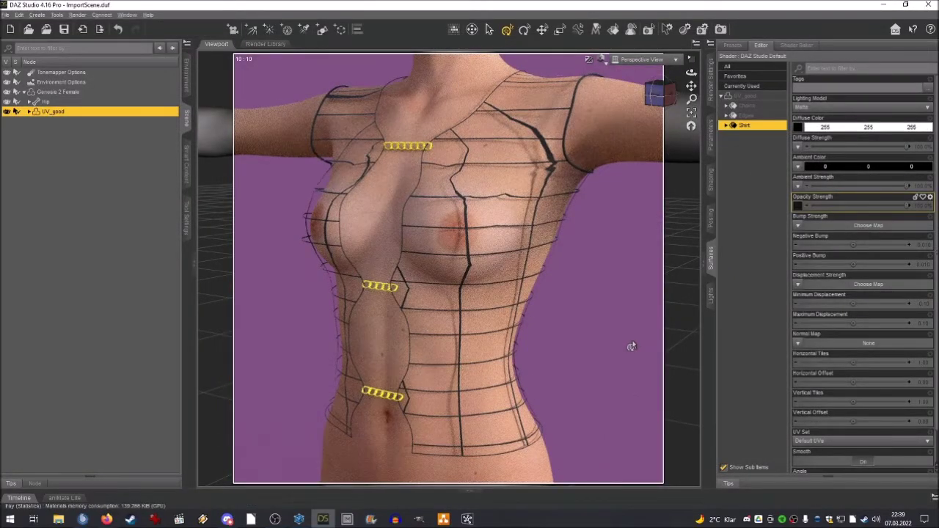
Step: Apply an Iray skin material from the Genesis 2 Female set in the feminine materials to the figure, and return to the scene list
left_click(85, 92)
left_click(186, 165)
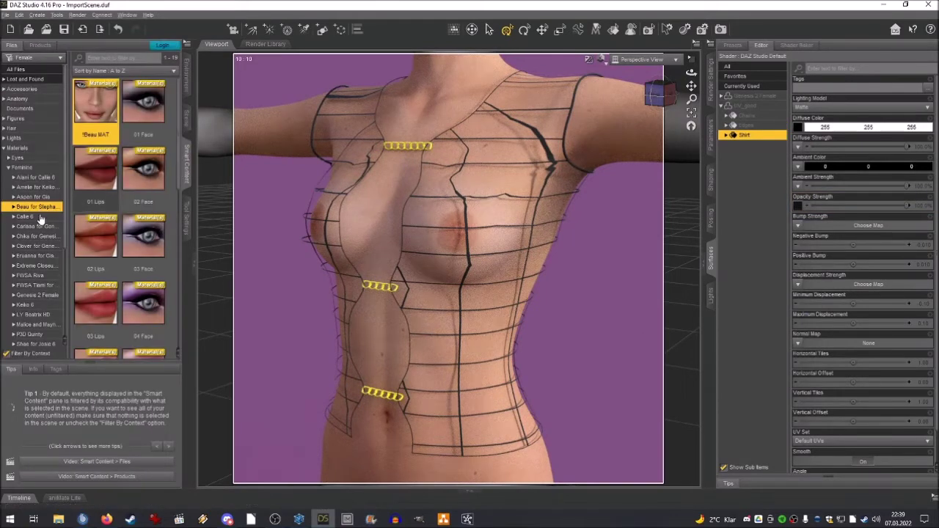
scroll(40, 220, "down", 5)
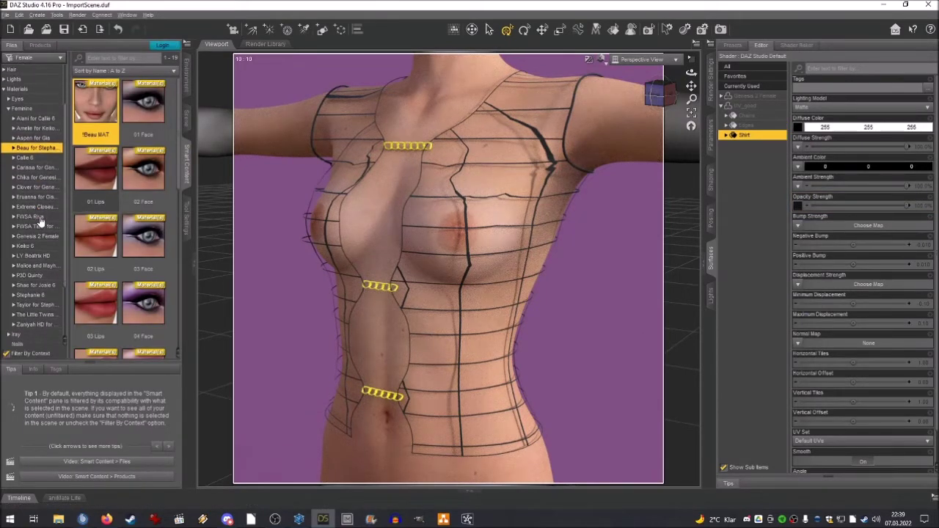
left_click(14, 282)
scroll(37, 290, "down", 1)
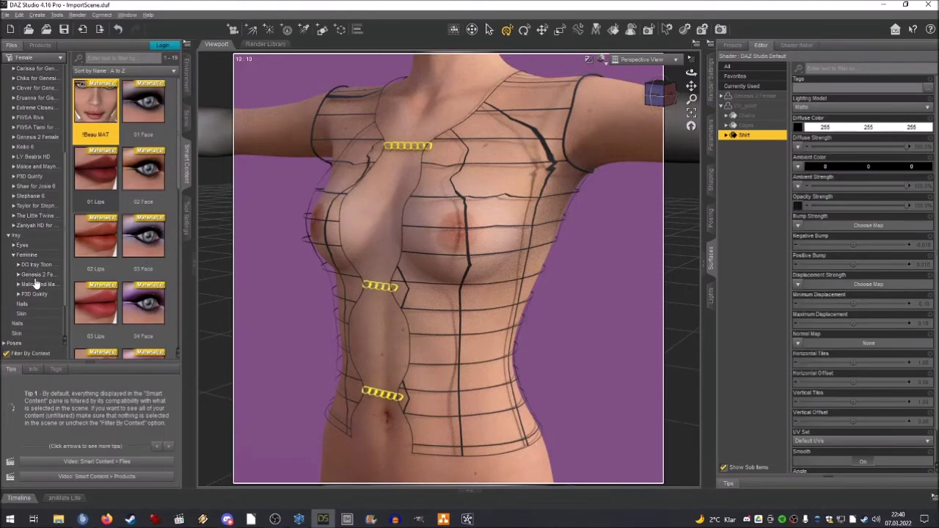
left_click(37, 275)
left_click(187, 120)
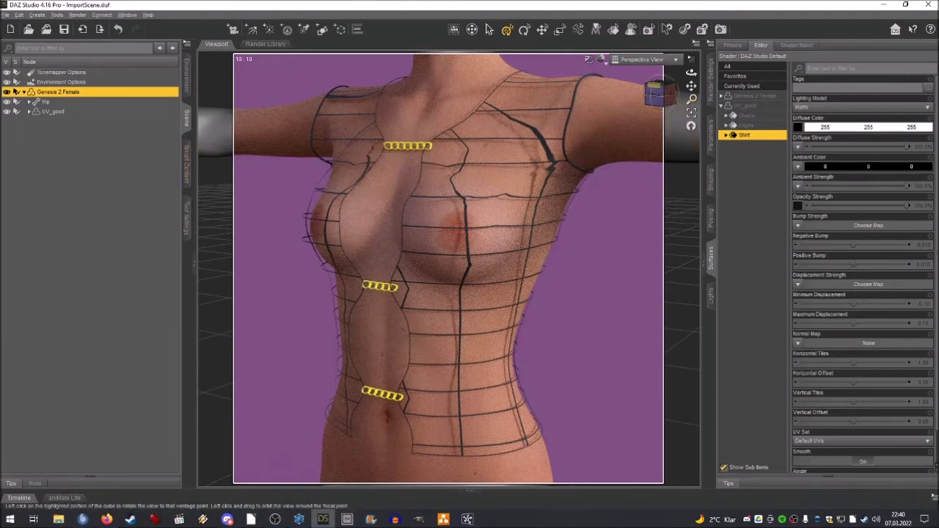
Step: Set the horizontal and vertical tiles of UV_good's Shirt surface to 5 and check the pattern on the shirt's back
left_click(552, 134)
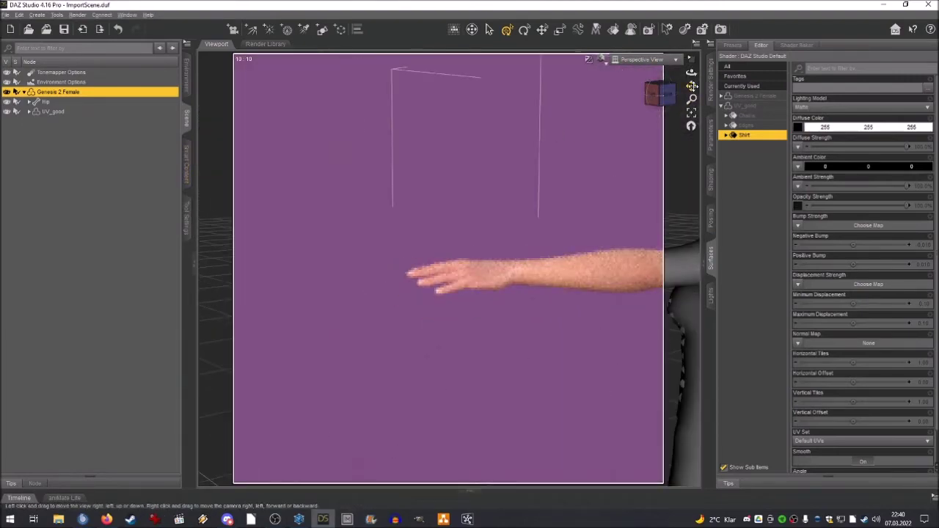
left_click_drag(587, 132, 440, 136)
mouse_move(691, 86)
right_mouse_down()
mouse_move(685, 55)
mouse_move(692, 98)
right_mouse_up()
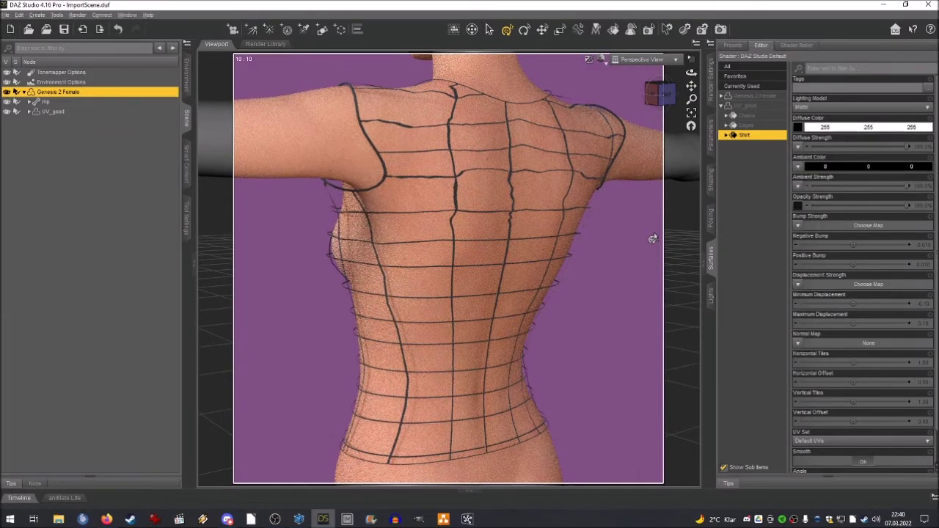
left_click(53, 112)
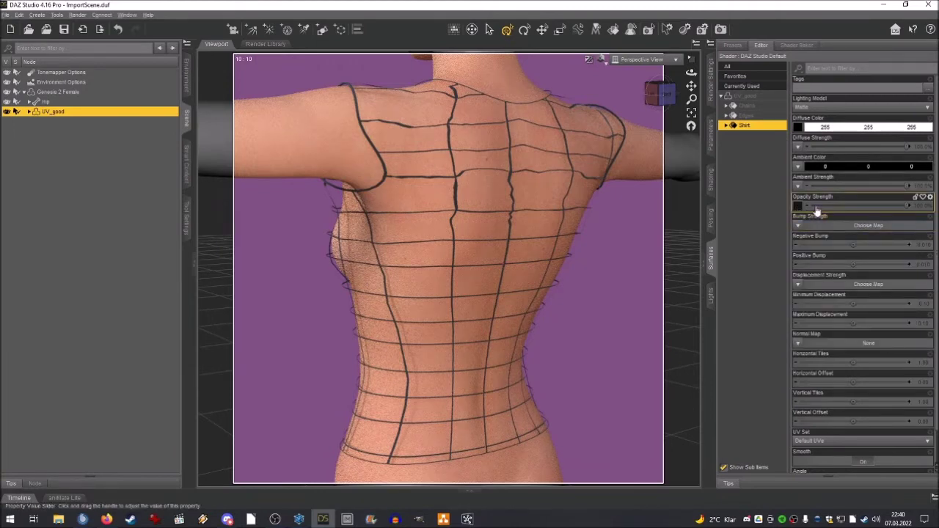
scroll(858, 279, "down", 1)
left_click(923, 329)
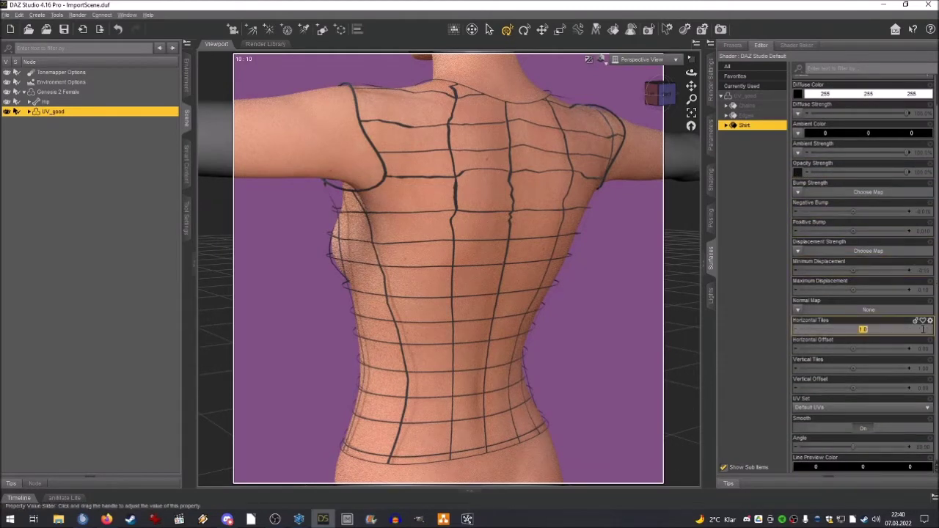
type("5")
key("Return")
left_click(923, 368)
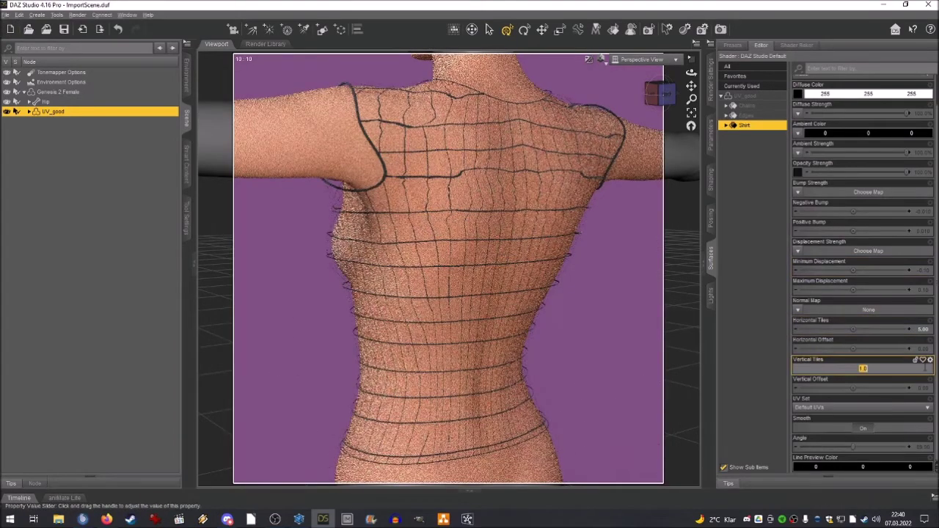
type("5")
key("Return")
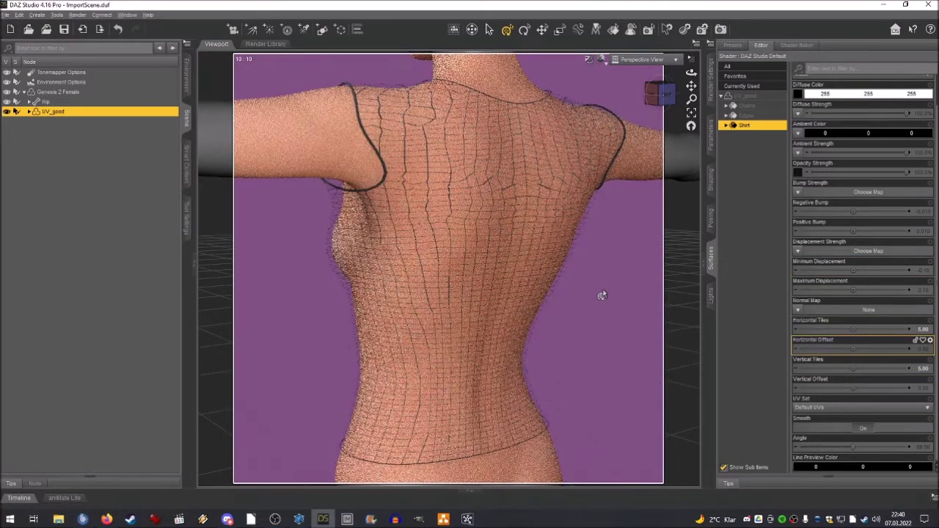
Step: Increase the Shirt surface's horizontal and vertical tiles to 15
left_click(921, 329)
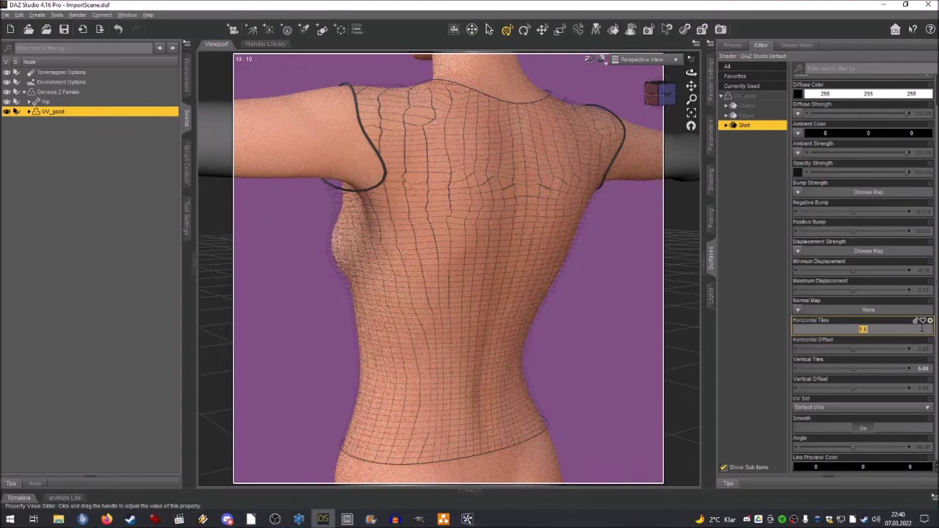
type("15")
left_click(921, 370)
type("15")
key("Return")
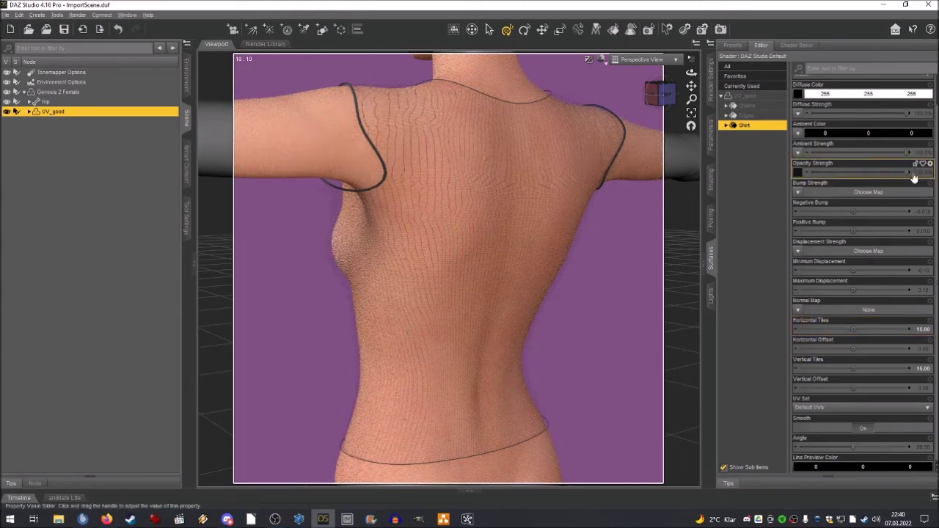
Step: Remove the opacity strength map from the Shirt surface so that it has no image assigned
left_click(799, 173)
left_click(814, 18)
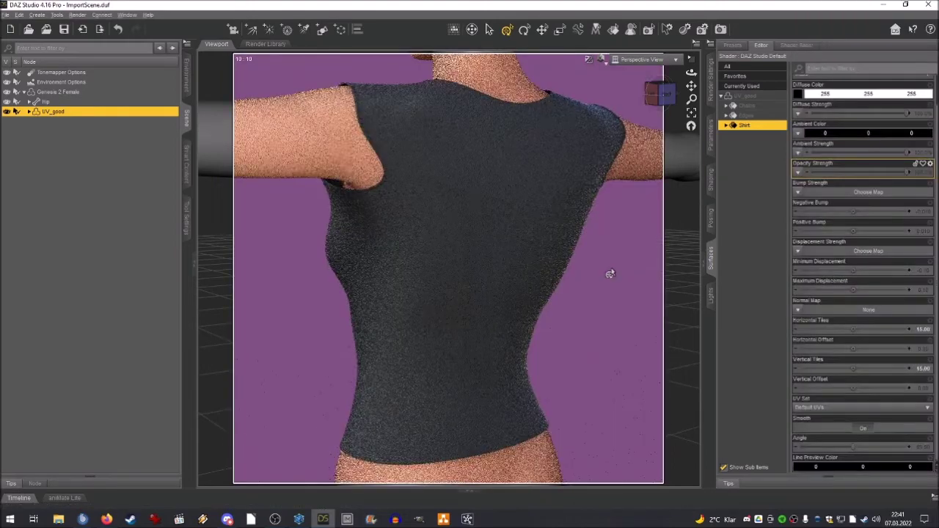
left_click(798, 173)
left_click(811, 6)
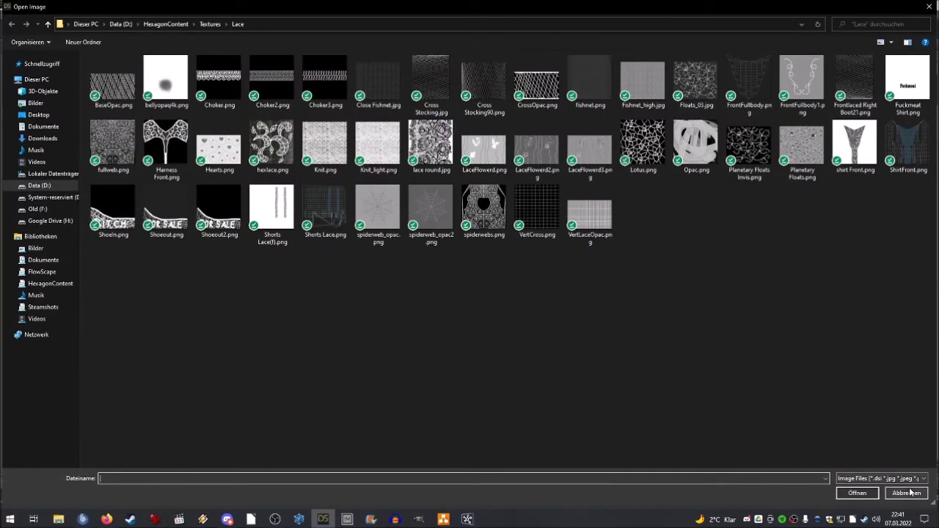
left_click(906, 493)
Step: Reset the Shirt surface's horizontal and vertical tiles to 1
left_click(923, 329)
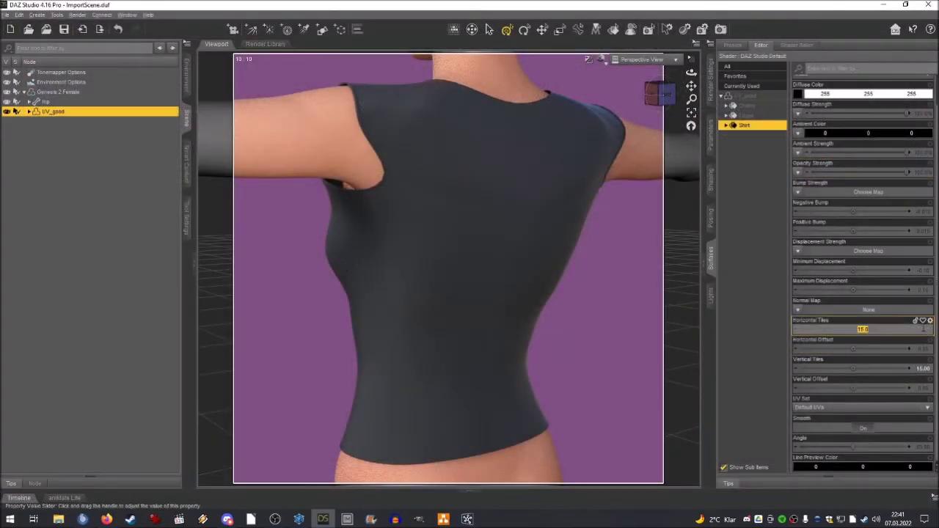
type("1")
key("Return")
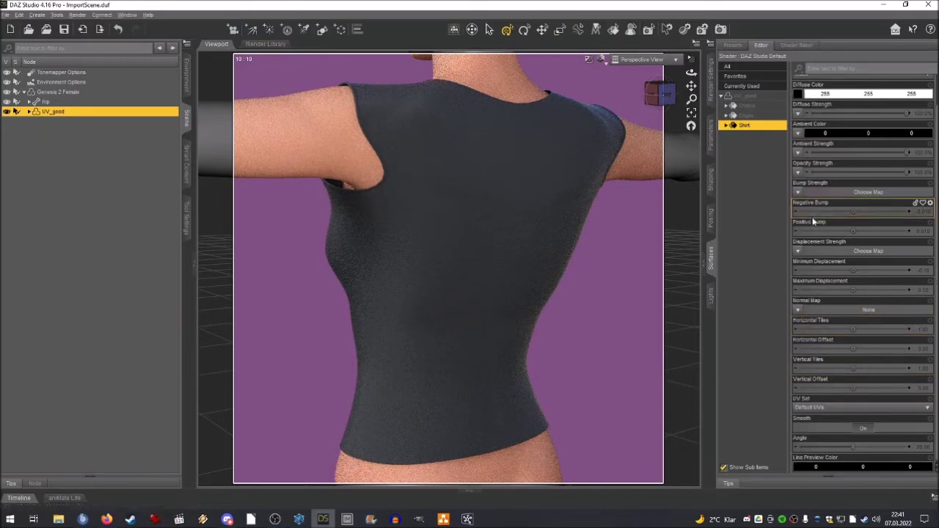
Step: Load Knit.png from the Lace folder as the Shirt surface's bump map and set the bump strength to 120%
left_click(799, 193)
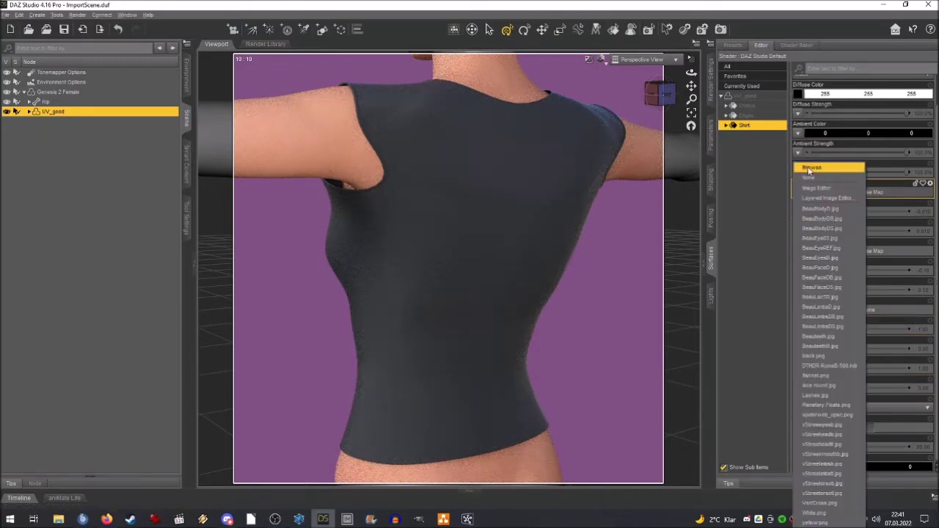
left_click(811, 168)
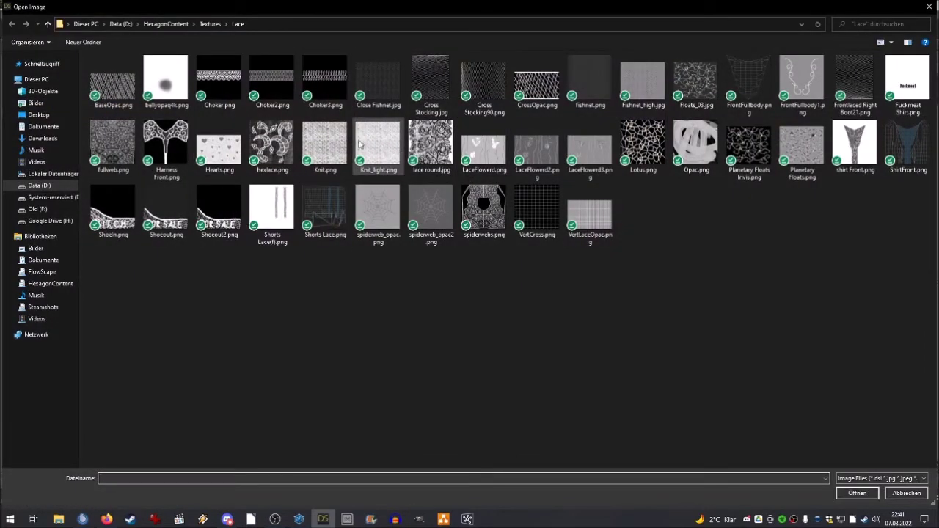
left_click(325, 144)
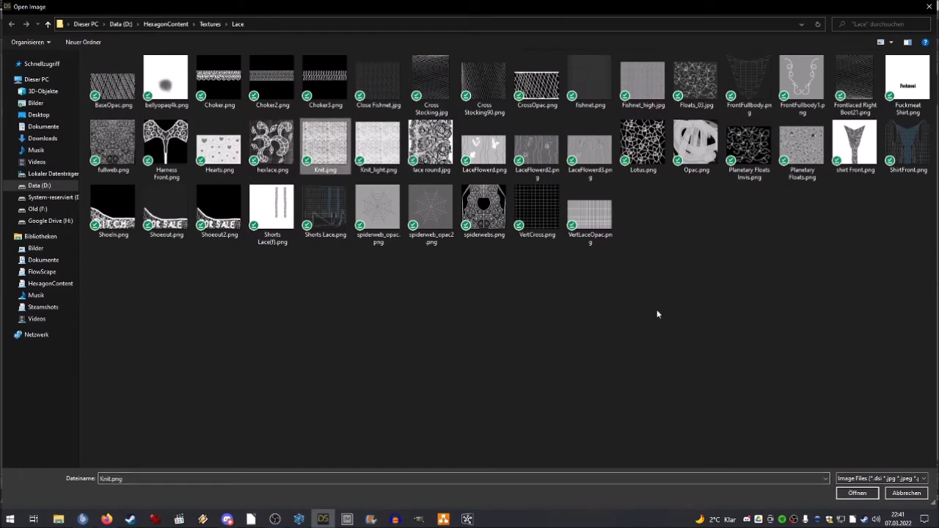
left_click(864, 495)
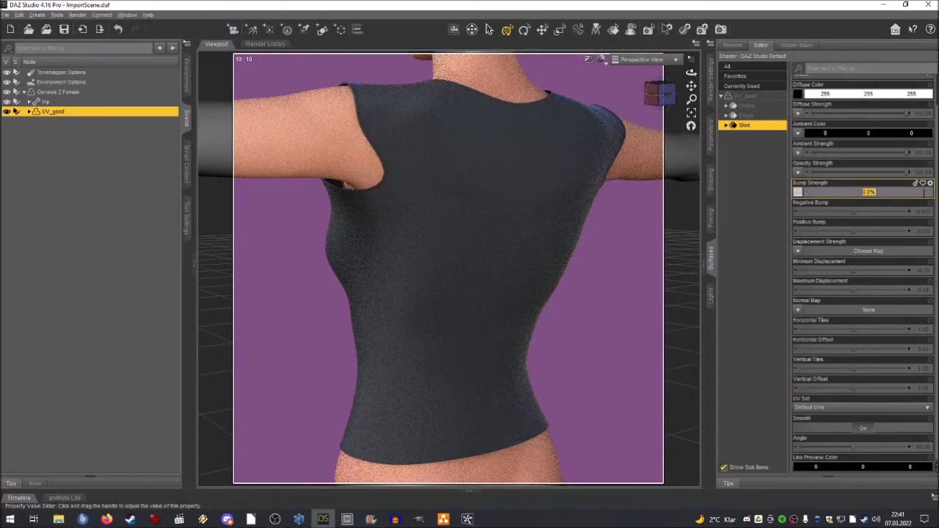
key("Return")
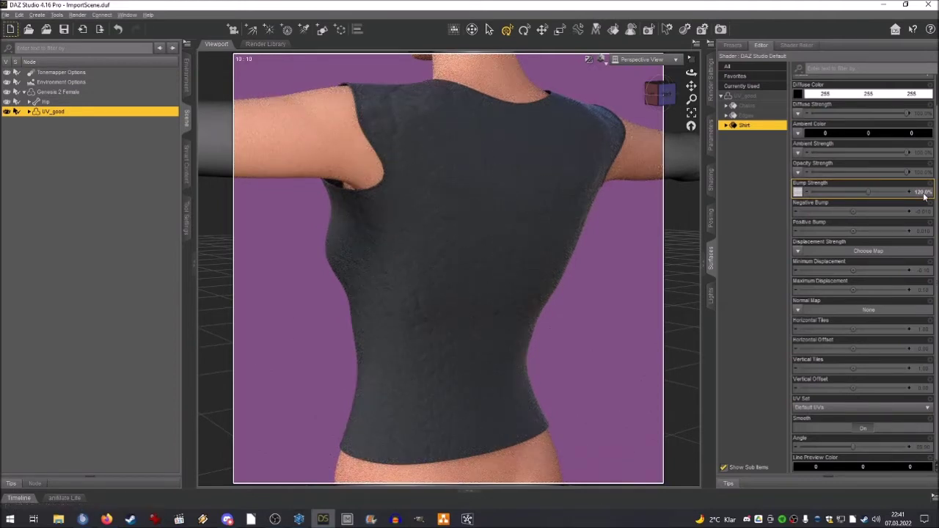
Step: Tile the knit bump texture 15 times horizontally and 15 times vertically on the Shirt surface
left_click(917, 329)
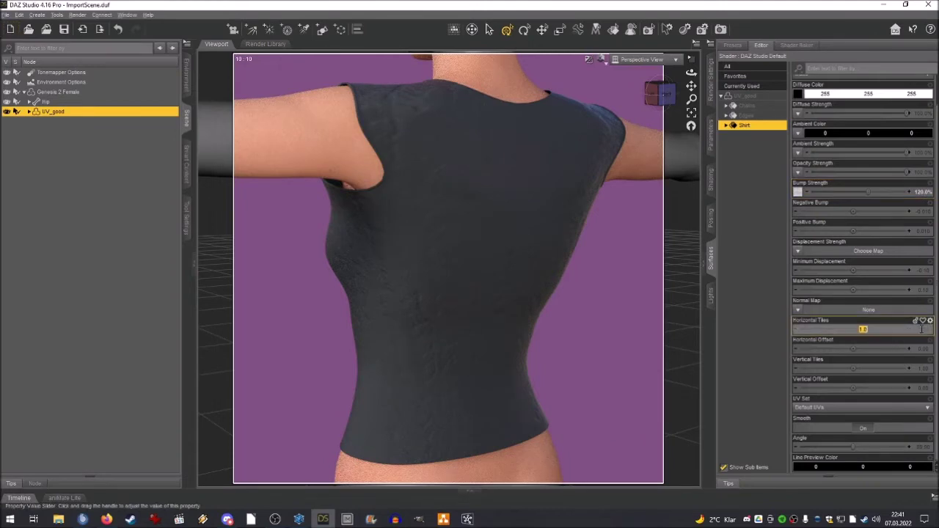
type("15")
key("Tab")
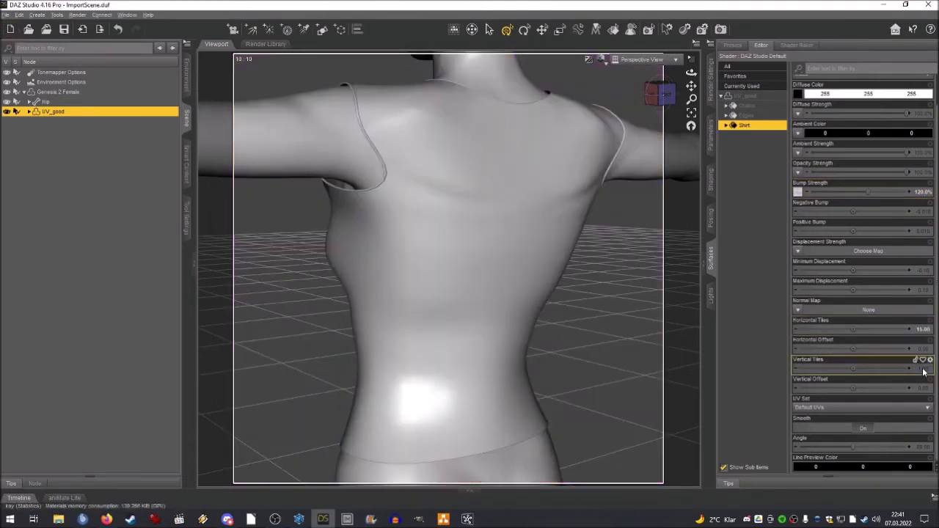
type("15")
key("Return")
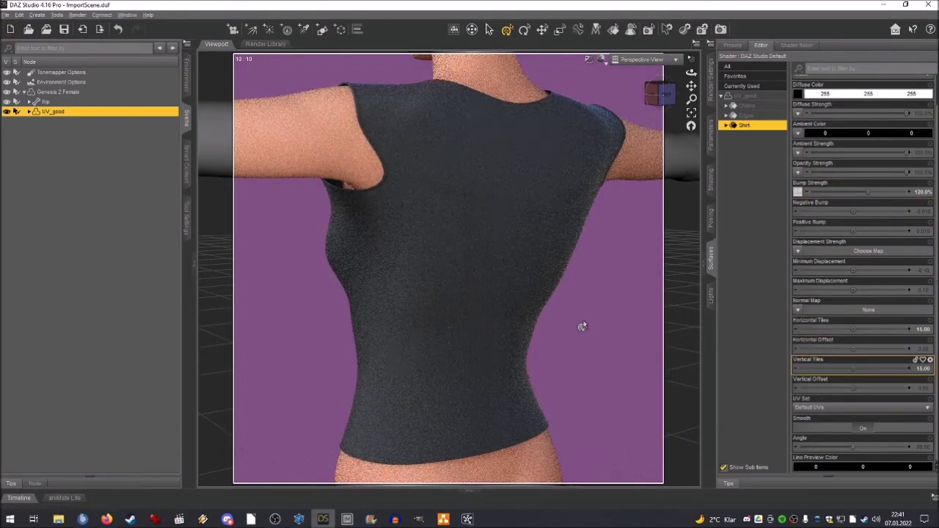
Step: Tile the knit bump texture 5 times horizontally and 5 times vertically on the Shirt surface
left_click(918, 329)
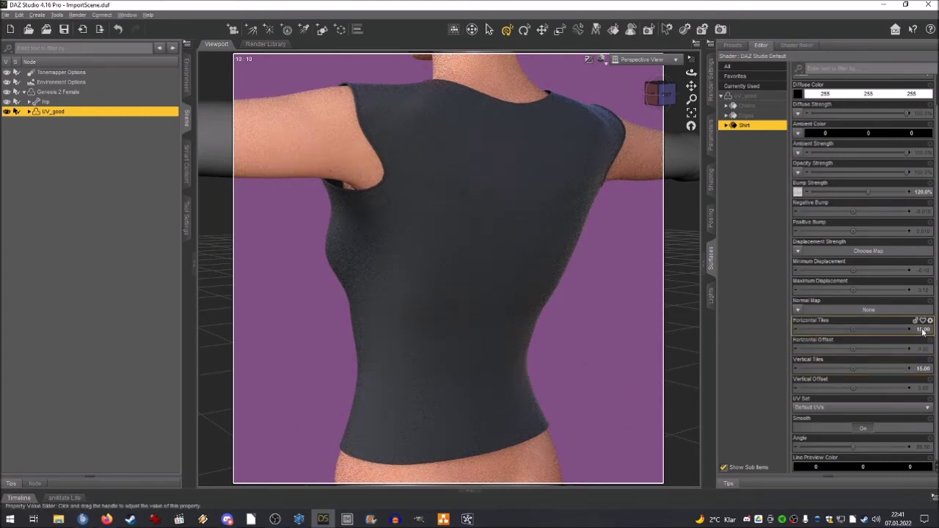
type("5")
key("Tab")
type("5")
key("Return")
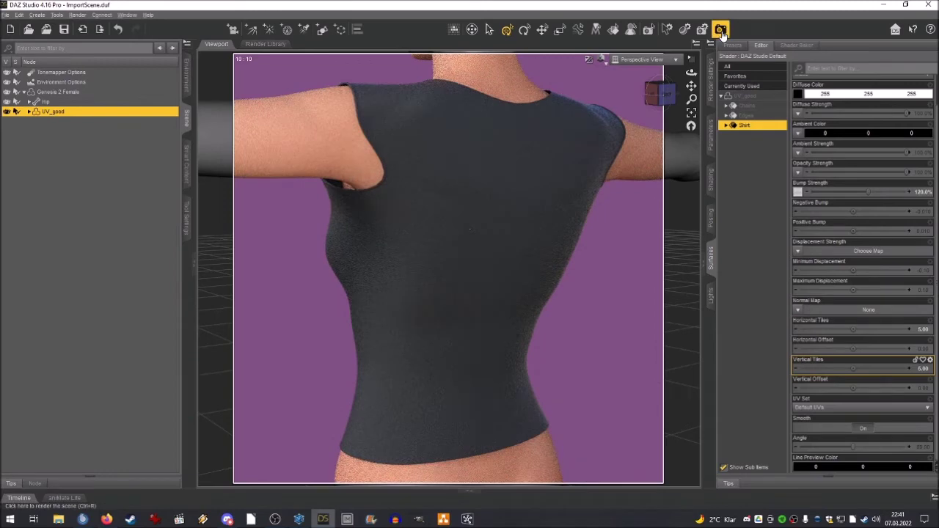
Step: Render the back of the shirt with the knit bump map, inspect the image and close it without saving
left_click(711, 74)
left_click(748, 57)
left_click(756, 44)
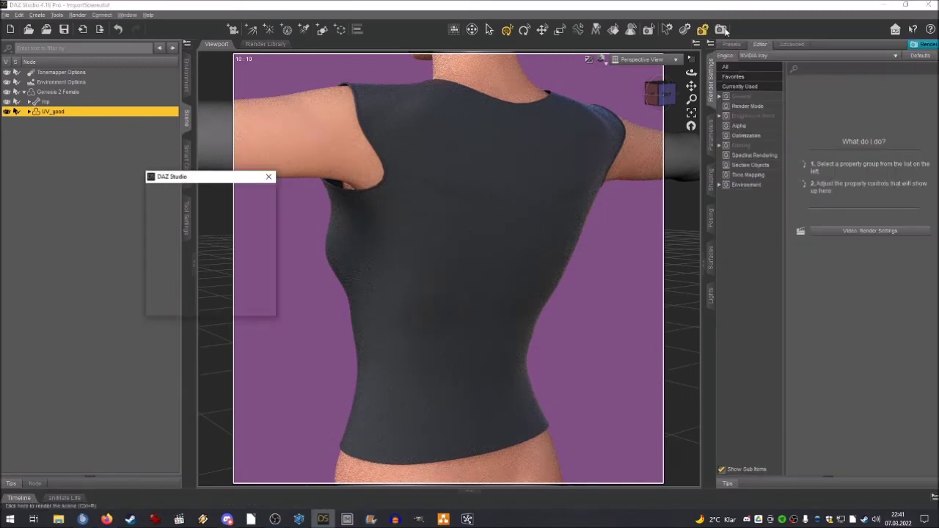
left_click(721, 29)
left_click_drag(541, 49, 620, 41)
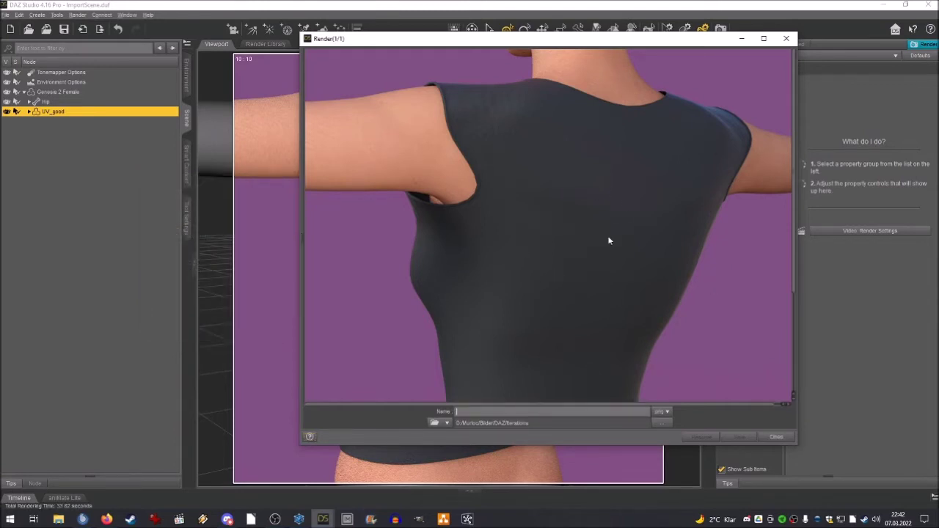
left_click(776, 438)
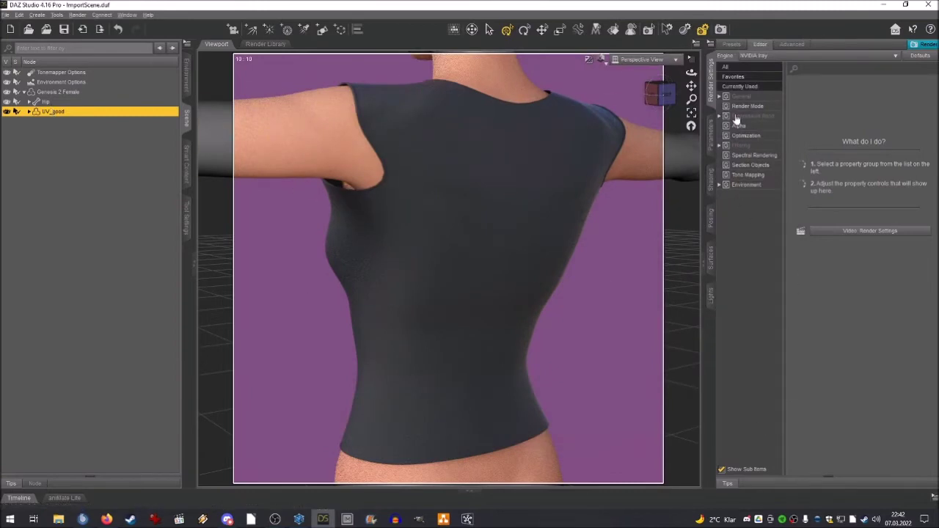
Step: Load lace round.jpg from the Lace folder as the Shirt surface's bump map and set the horizontal and vertical tiles to 2
left_click(711, 259)
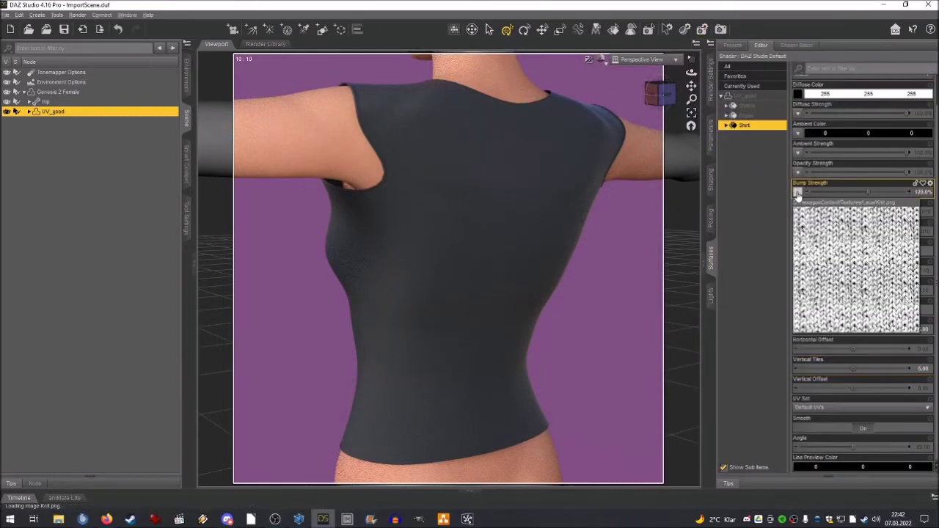
left_click(797, 192)
left_click(811, 201)
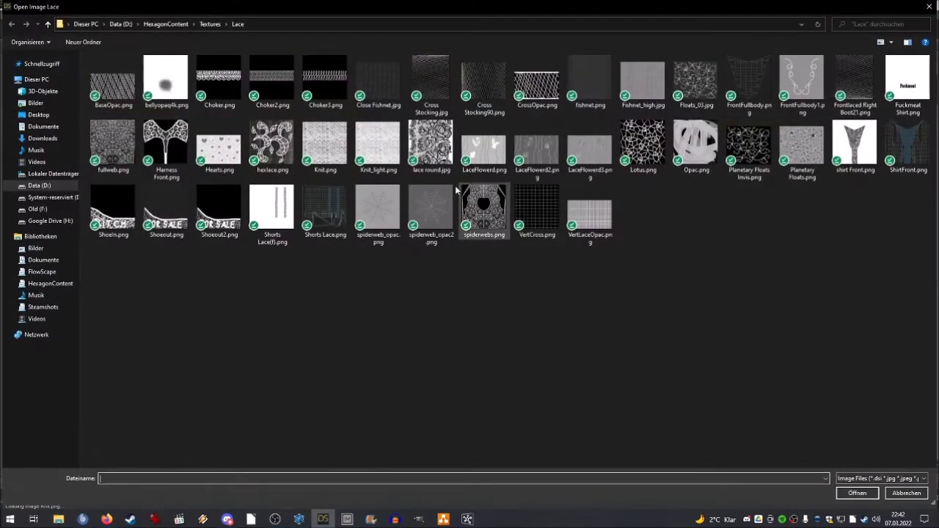
left_click(437, 149)
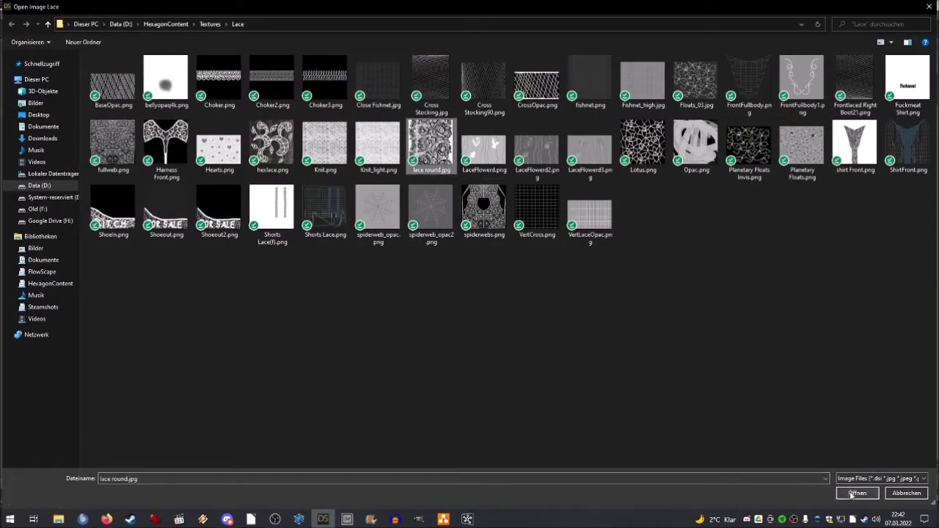
left_click(857, 493)
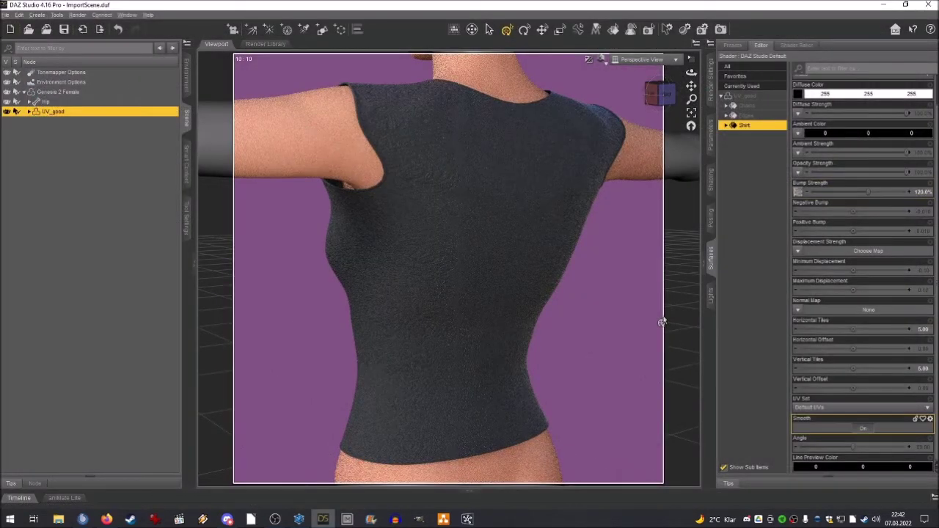
left_click(920, 329)
type("2")
key("Return")
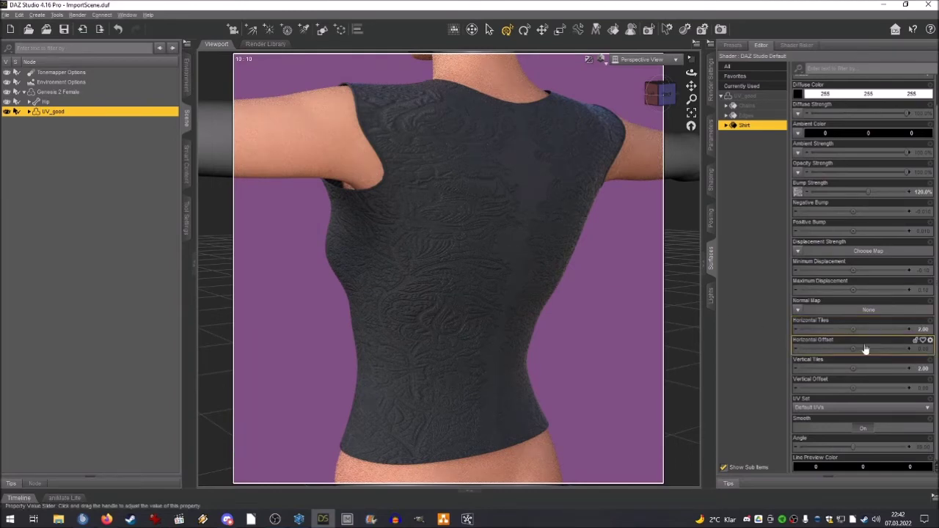
Step: Try Lotus.png from the Lace folder as the Shirt surface's bump map
left_click(799, 192)
left_click(806, 208)
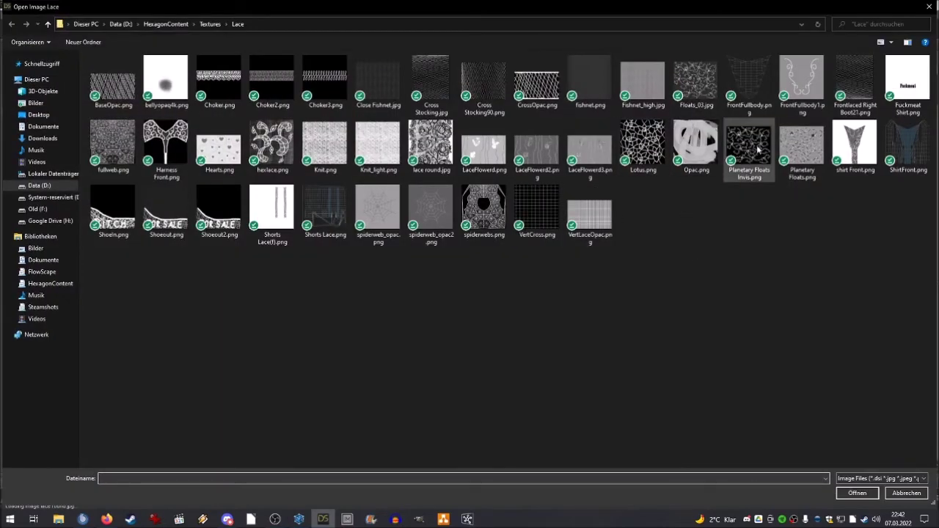
left_click(642, 143)
left_click(855, 493)
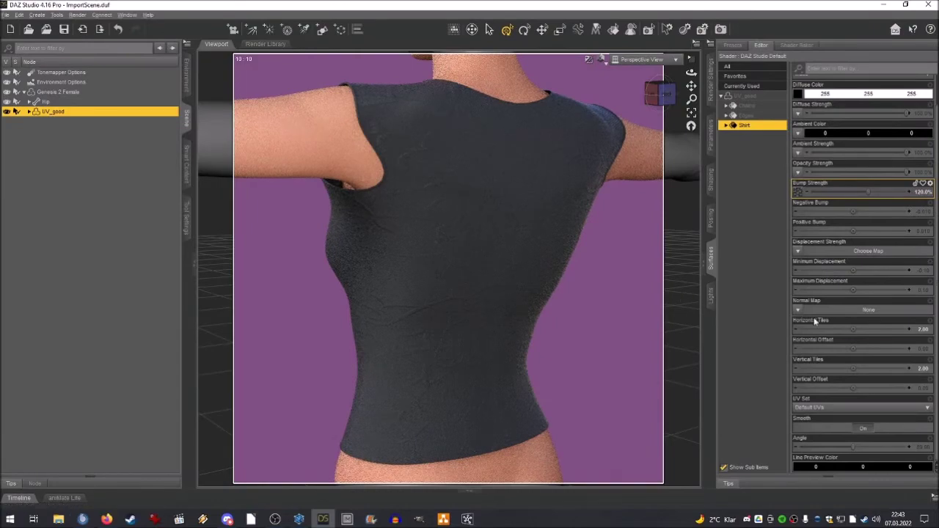
Step: Clear the Shirt surface's bump map and try FrontFullbody1.png from the Lace folder instead
left_click(799, 192)
left_click(805, 213)
left_click(798, 192)
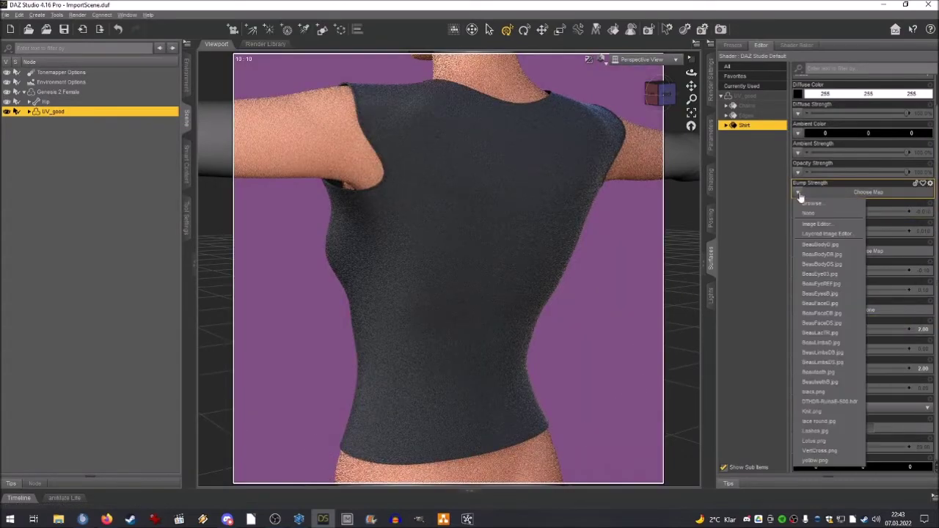
left_click(803, 204)
double_click(804, 85)
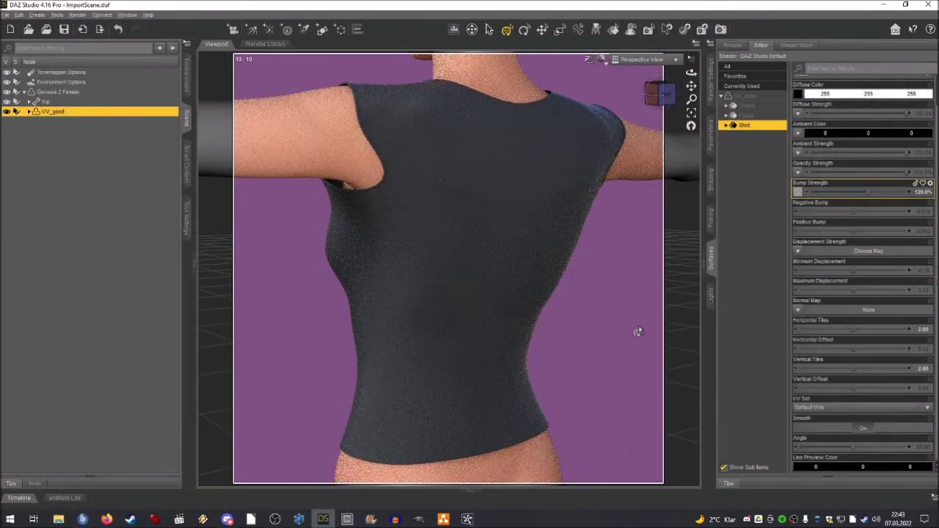
Step: Try Choker.png from the Lace folder as the Shirt surface's bump map
left_click(799, 192)
left_click(803, 203)
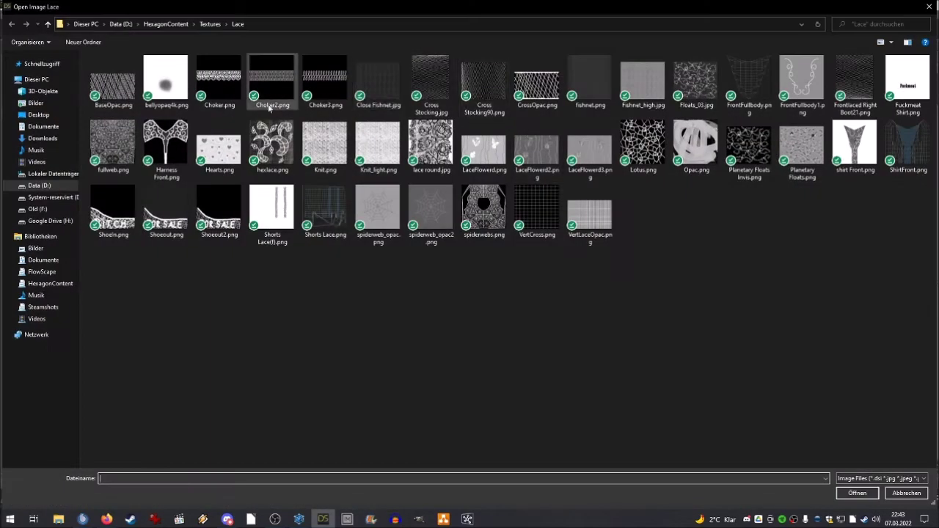
left_click(224, 91)
left_click(857, 493)
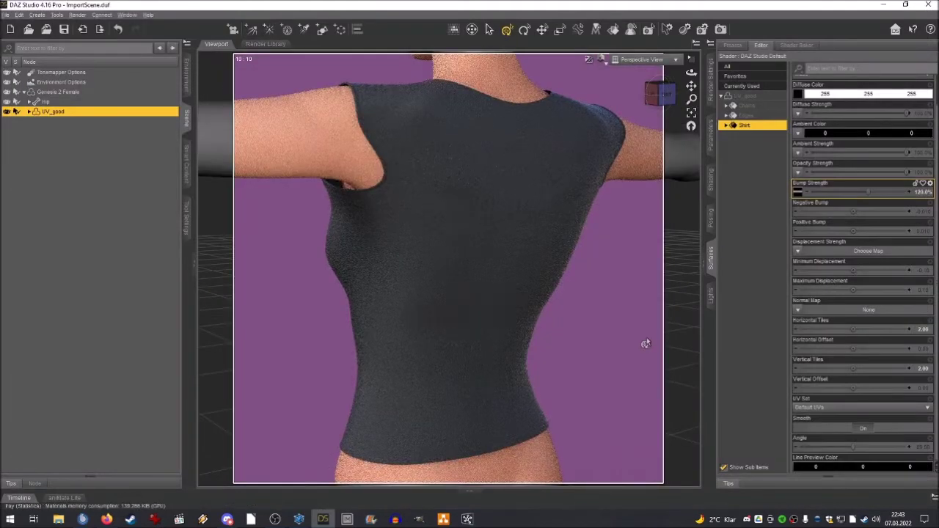
Step: Load textilebump.png from the Bumpmaps texture folder as the Shirt surface's bump map
left_click(798, 192)
left_click(815, 204)
left_click(209, 24)
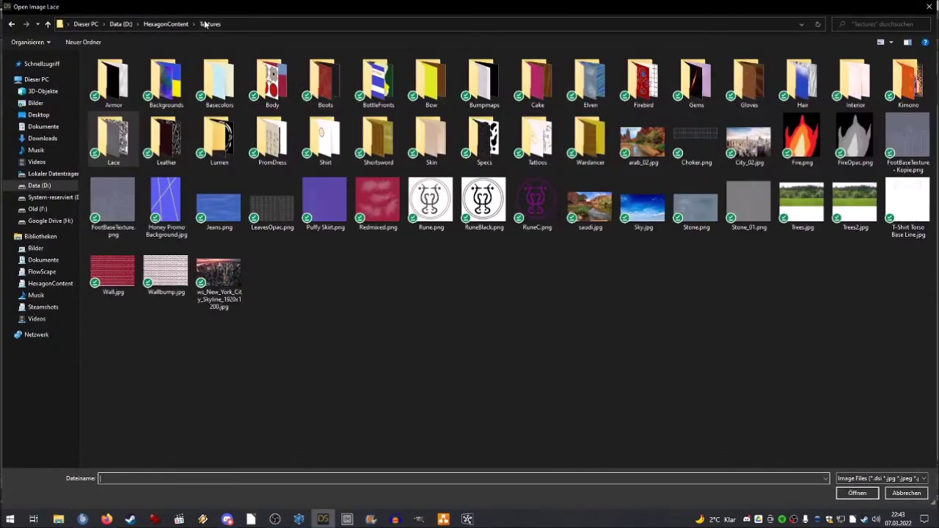
double_click(480, 79)
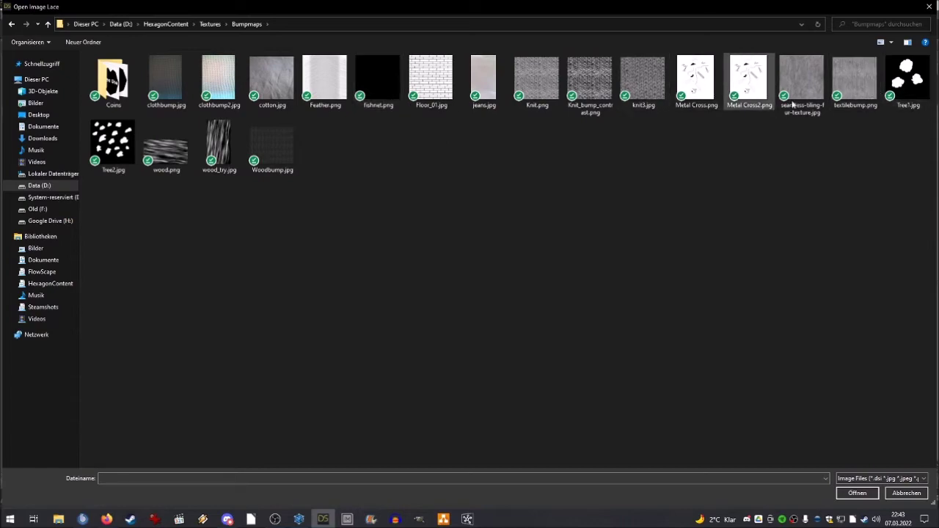
left_click(846, 86)
left_click(854, 492)
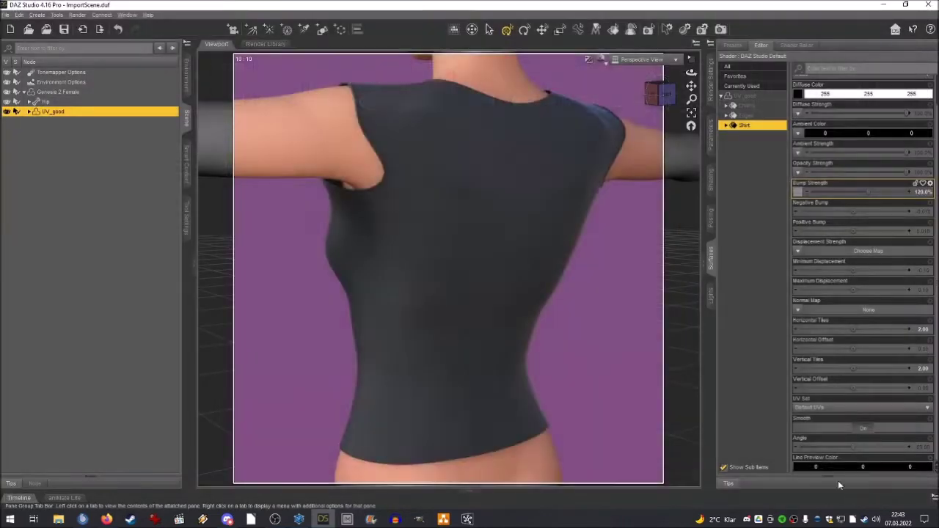
Step: Start a test render of the shirt with the textile bump map, then cancel it
left_click(721, 30)
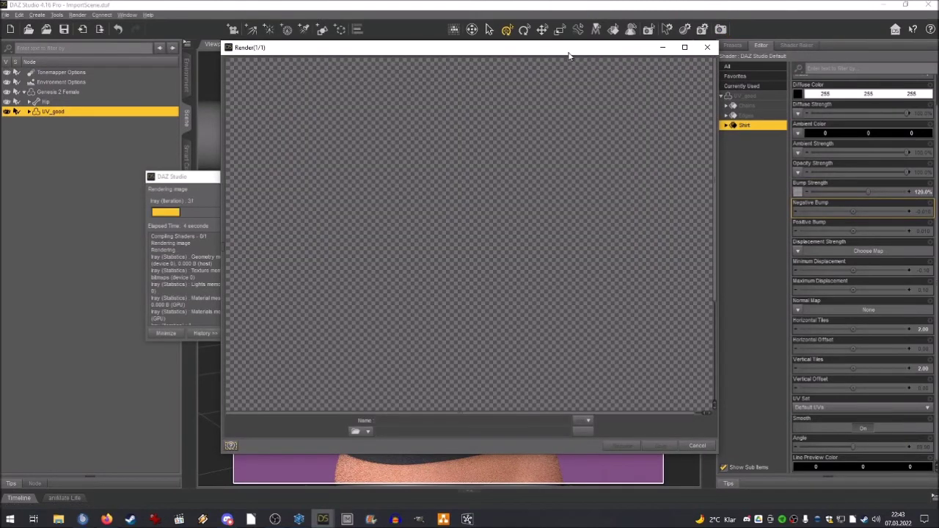
left_click_drag(568, 55, 365, 44)
left_click(493, 434)
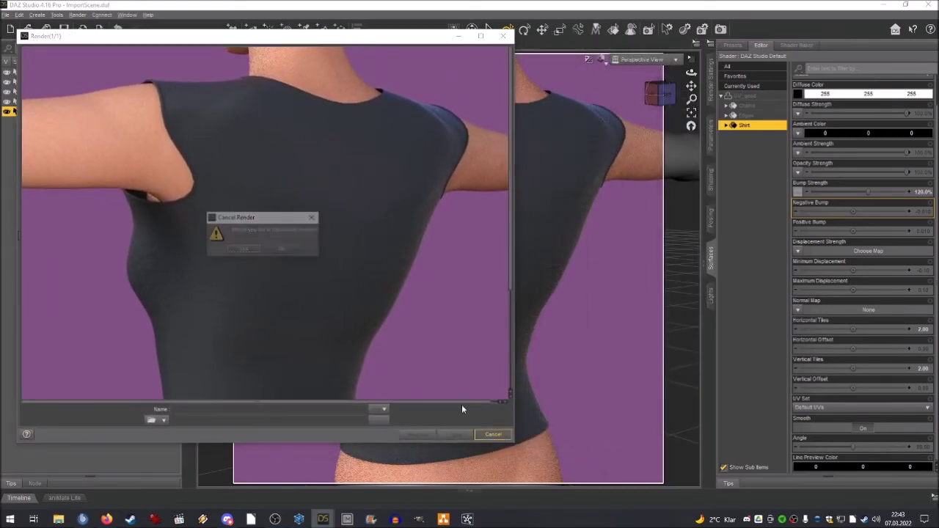
left_click(245, 254)
Step: Set the Shirt surface's horizontal and vertical tiles to 1
left_click(926, 330)
type("1")
left_click(925, 370)
type("1")
key("Return")
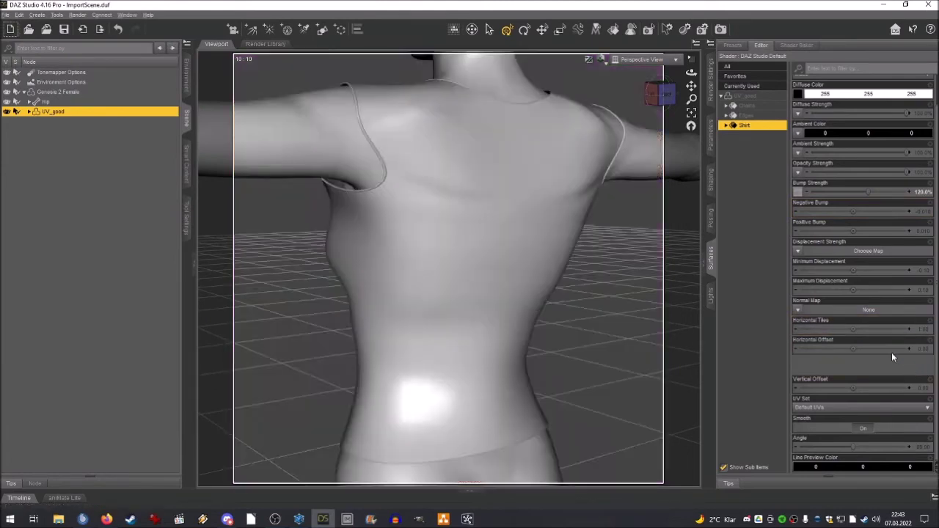
Step: Render the shirt with the textile bump map and bring the render window back to the front, clear of the progress dialog
left_click(721, 29)
left_click_drag(389, 46, 612, 58)
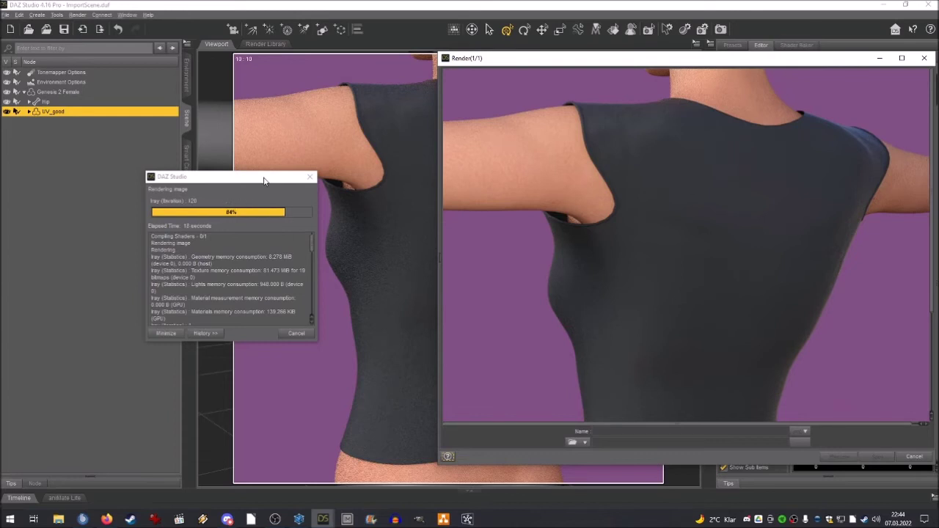
left_click_drag(264, 181, 470, 17)
mouse_move(323, 518)
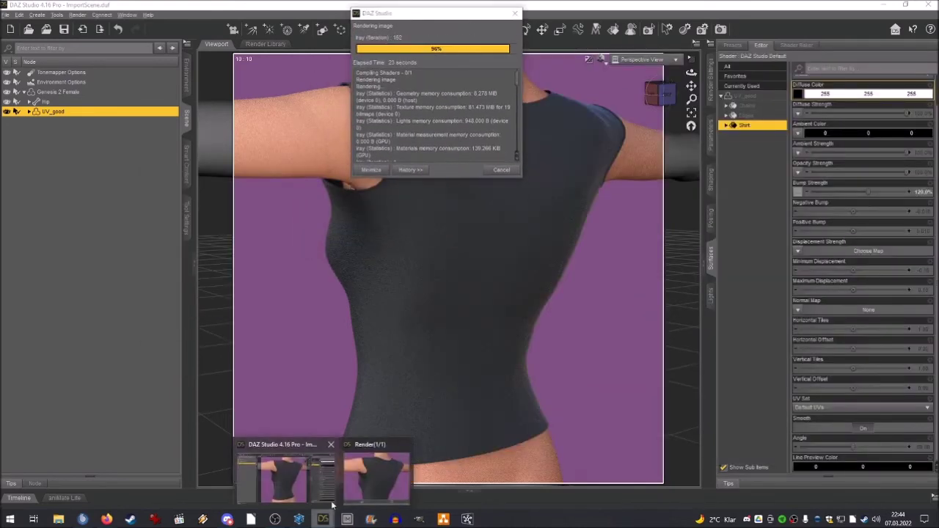
left_click(378, 469)
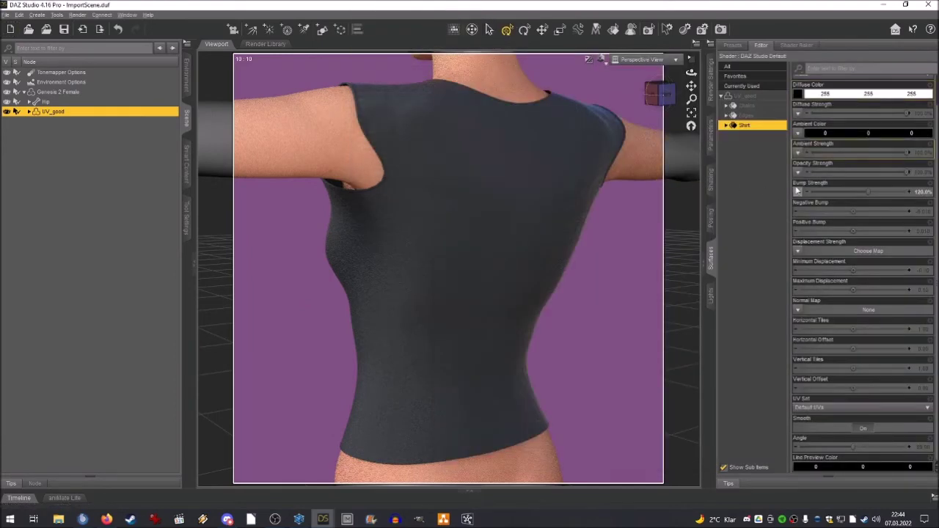
Step: Replace the Shirt surface's bump map with lace round.jpg from the Lace texture folder
left_click(814, 149)
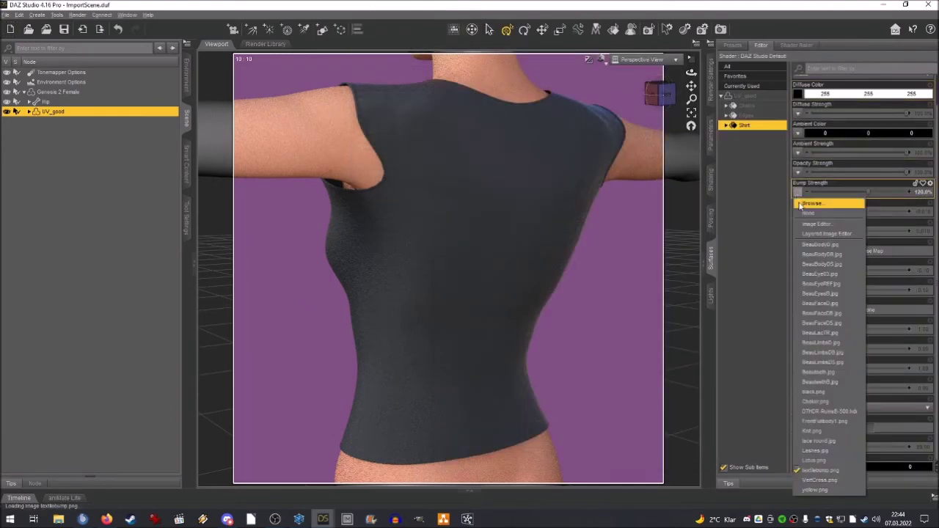
left_click(799, 207)
left_click(209, 24)
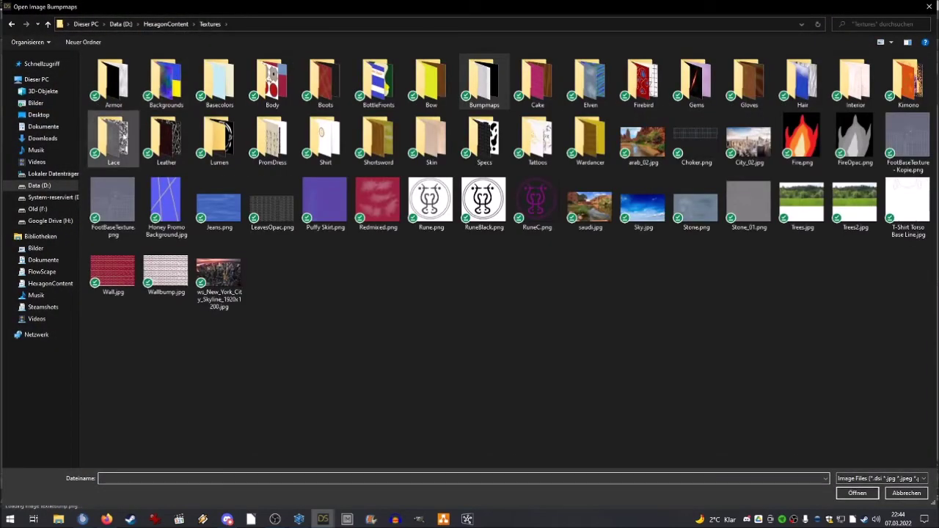
double_click(452, 165)
left_click(432, 147)
left_click(857, 493)
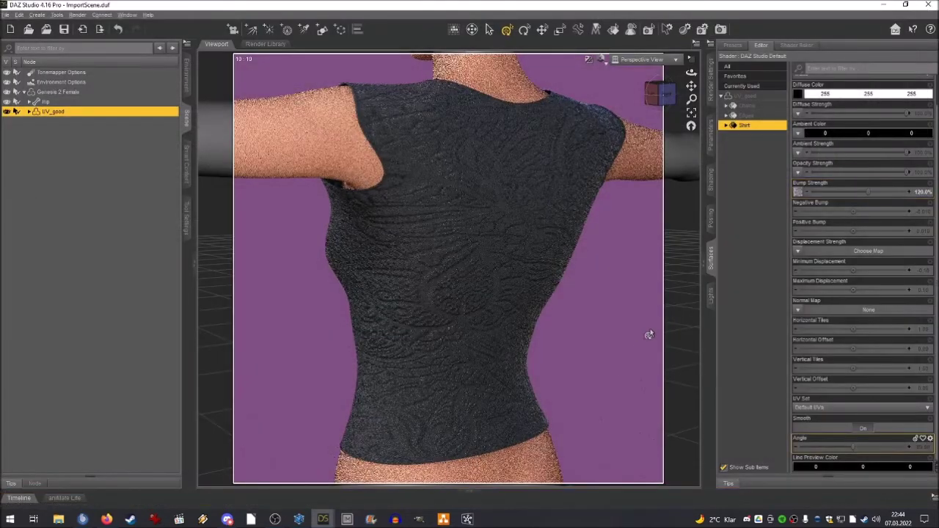
Step: Tile the round lace bump texture 2 times horizontally and 2 times vertically on the Shirt surface
left_click(923, 329)
type("2")
key("Return")
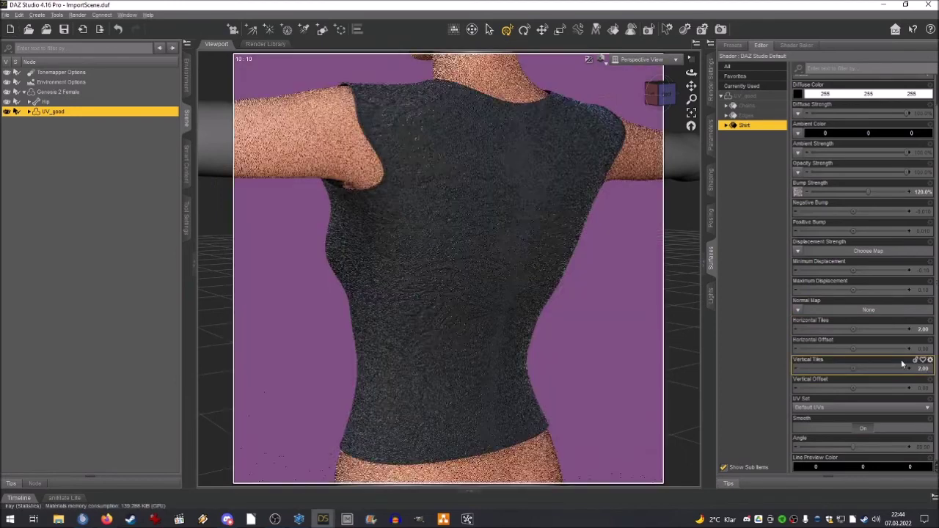
Step: Render the shirt with the round lace bump map and place the image beside the textile bump render
key("ctrl+r")
left_click_drag(484, 44, 263, 68)
mouse_move(323, 519)
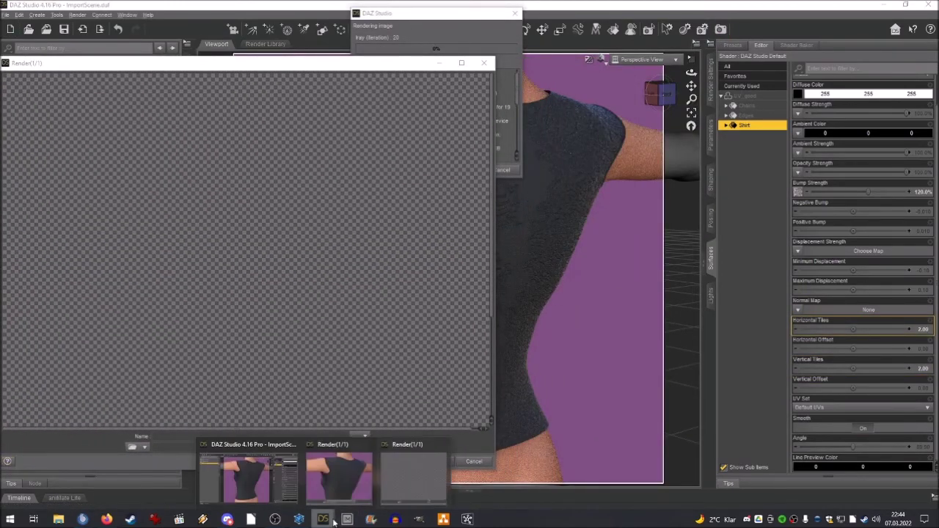
left_click(333, 451)
left_click(340, 76)
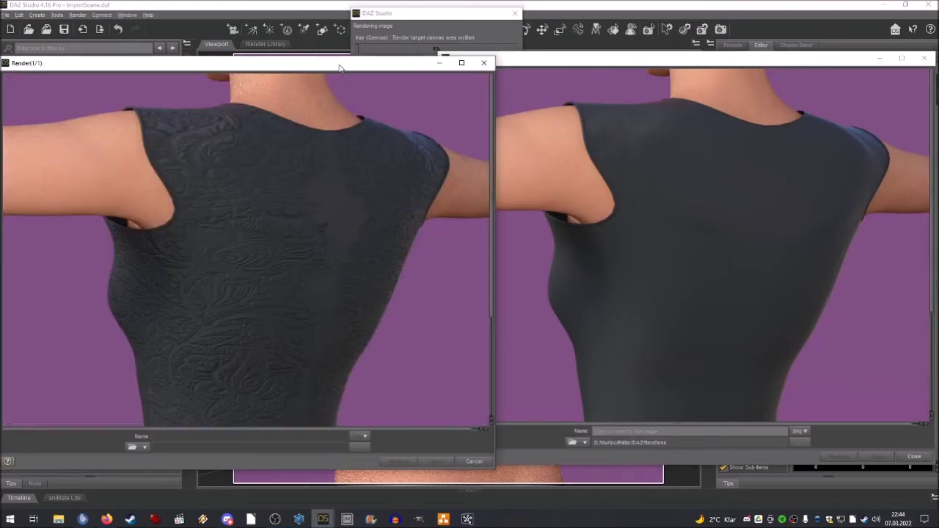
Step: Compare the shirt's back in the lace and textile bump renders side by side
mouse_move(322, 519)
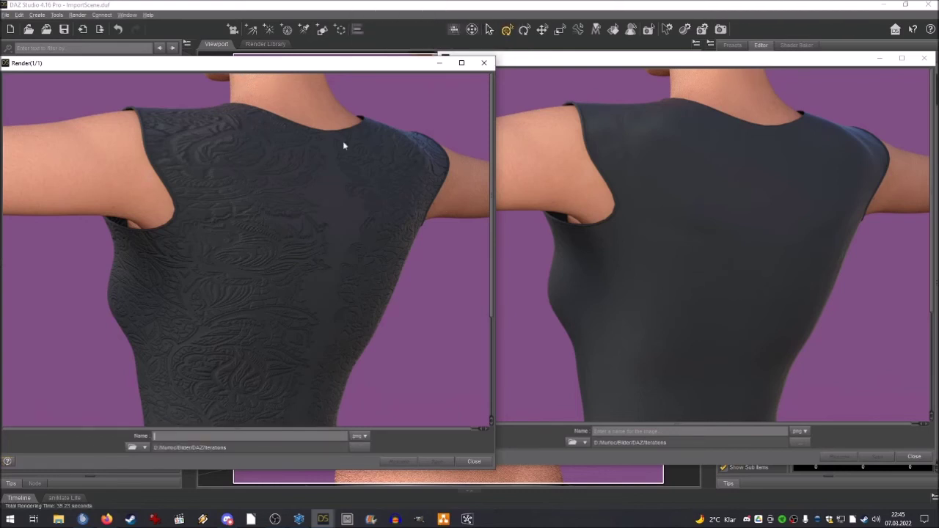
scroll(437, 167, "down", 4)
scroll(437, 167, "up", 3)
scroll(438, 172, "up", 1)
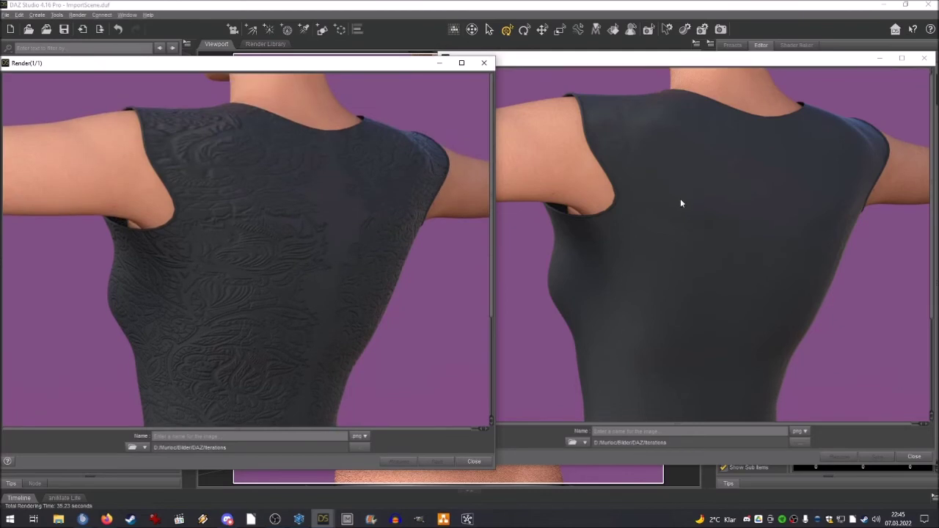
scroll(680, 203, "down", 3)
scroll(681, 203, "up", 3)
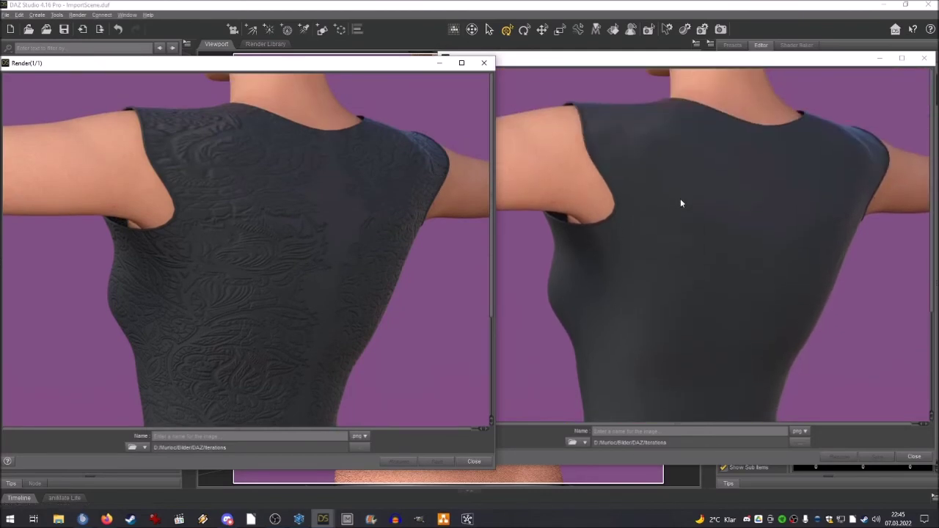
Step: Remove the bump map from the Shirt surface and render the shirt's back without it
left_click(487, 4)
left_click(797, 192)
left_click(807, 213)
left_click(720, 30)
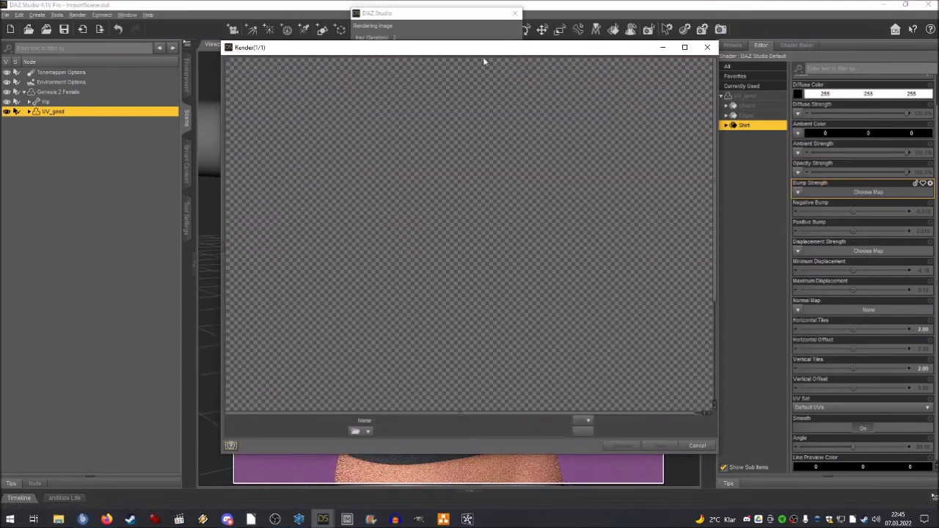
Step: Shrink the textile bump render window, place it beside the new render, and centre its view on the shirt's back
left_click(299, 449)
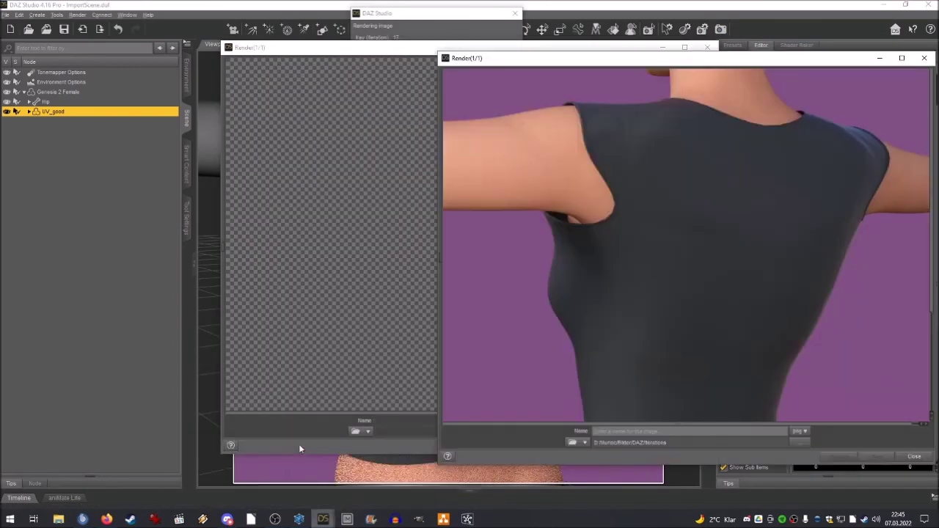
left_click_drag(440, 54, 606, 138)
left_click_drag(735, 145, 728, 34)
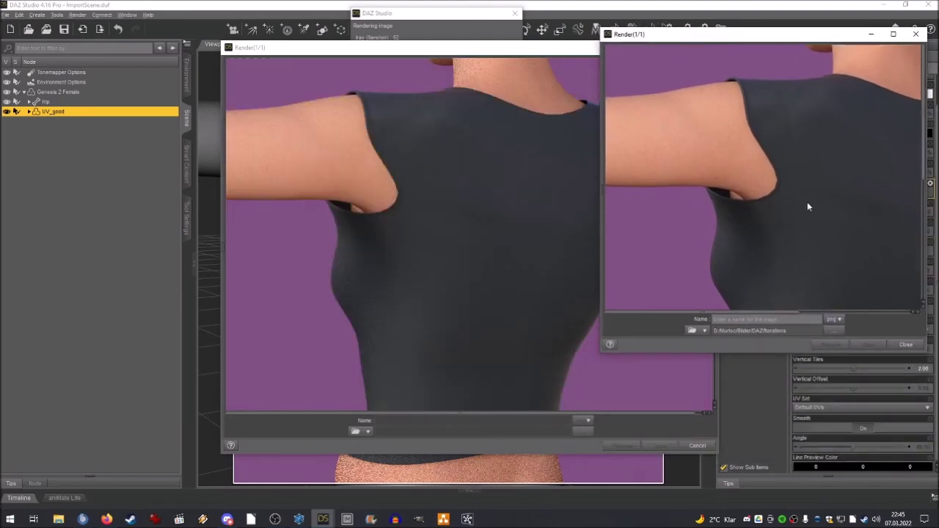
left_click_drag(772, 315, 862, 288)
left_click_drag(926, 117, 925, 157)
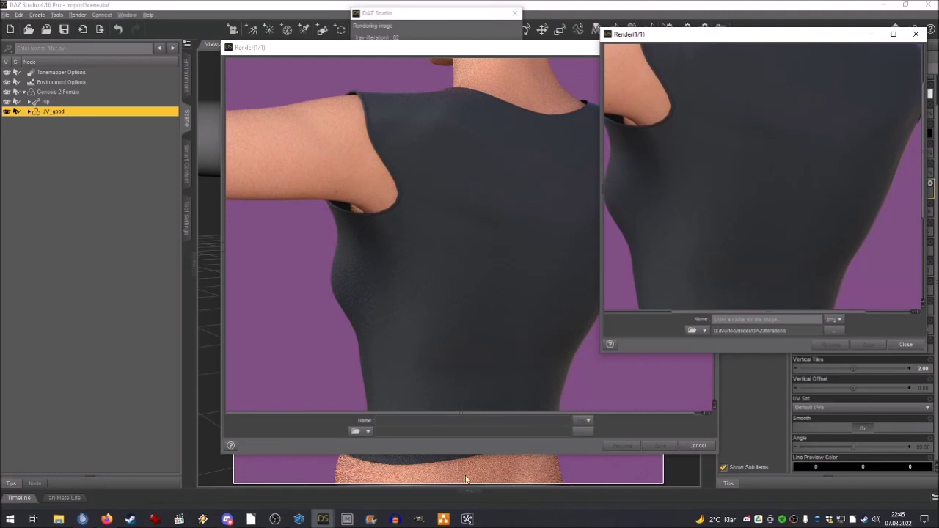
Step: Shrink the lace bump render window, centre its view on the shirt's back, and place it opposite the textile bump render
mouse_move(323, 519)
left_click(375, 486)
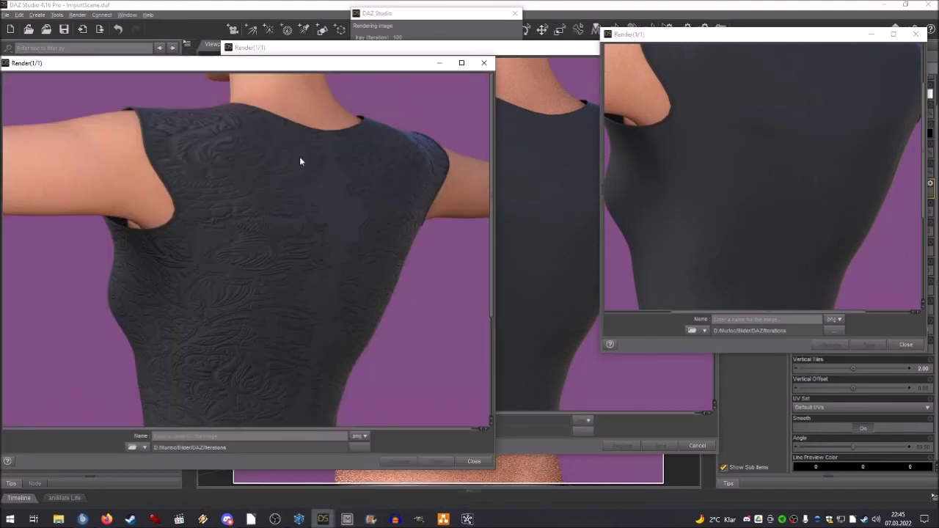
left_click_drag(493, 469, 314, 382)
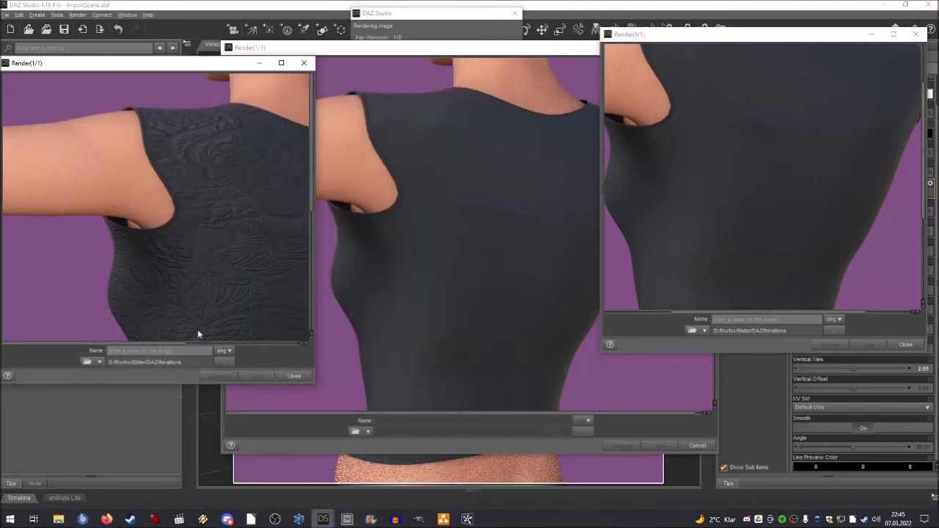
left_click_drag(180, 344, 256, 340)
left_click_drag(310, 157, 310, 199)
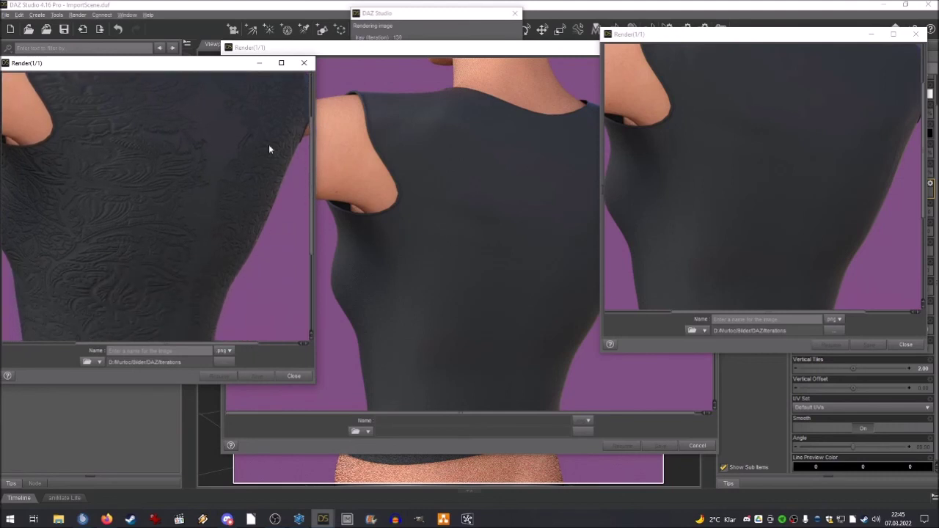
left_click_drag(179, 67, 184, 154)
Step: Narrow the render without a bump map, place it between the lace and textile renders, and show the shirt's back
left_click(364, 54)
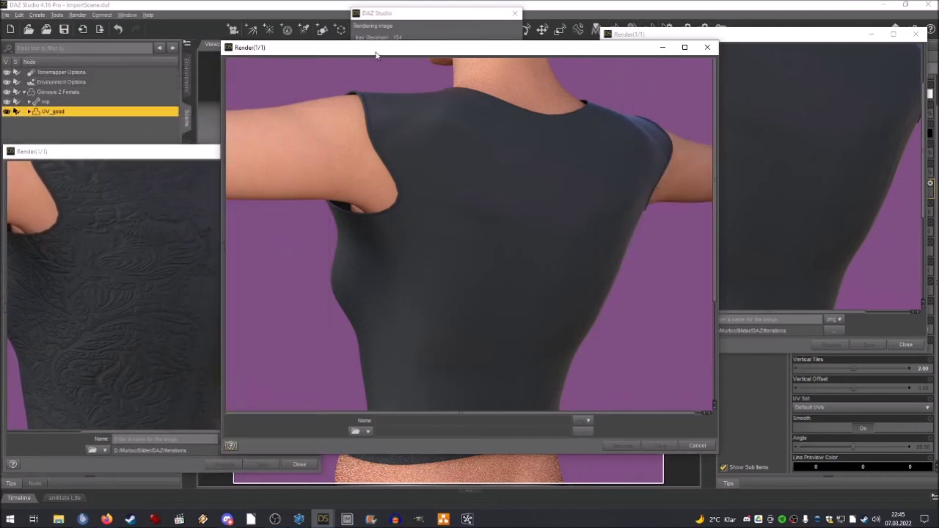
left_click_drag(716, 297, 553, 272)
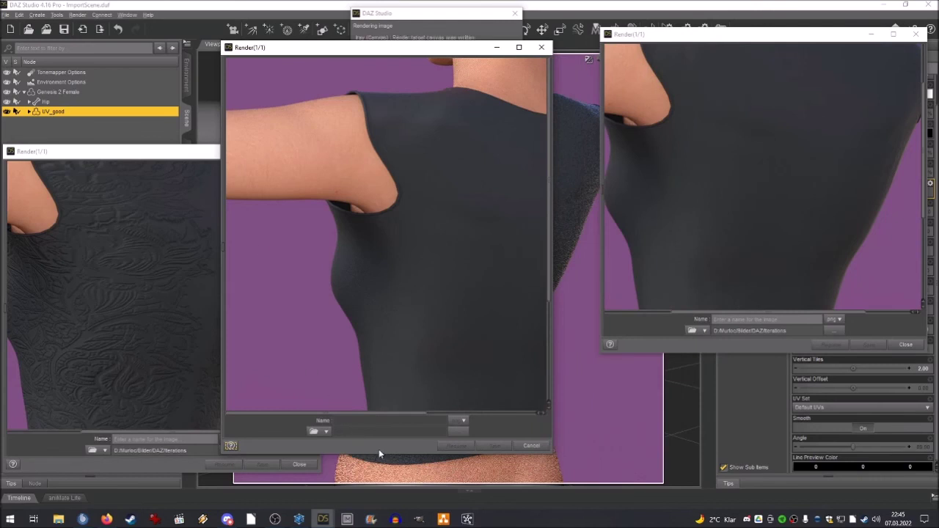
left_click_drag(406, 47, 490, 30)
left_click_drag(481, 401, 538, 405)
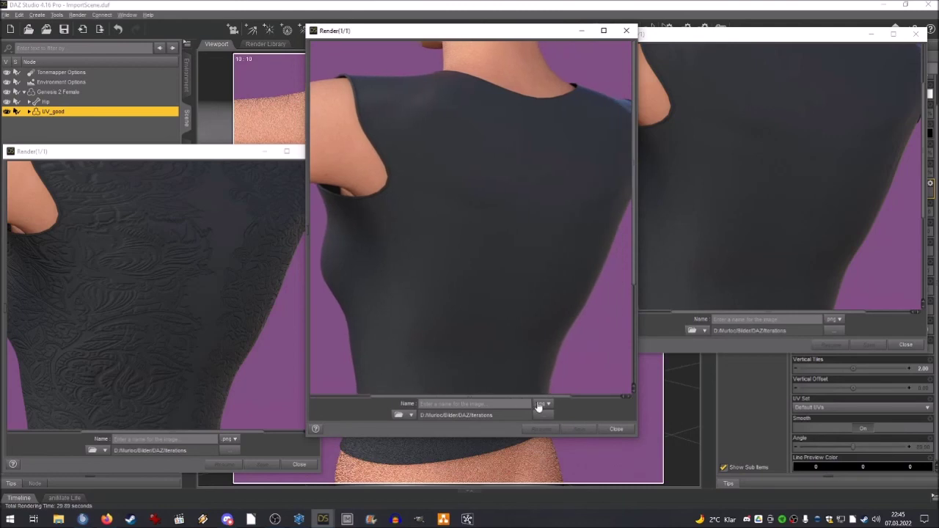
left_click_drag(635, 112, 631, 163)
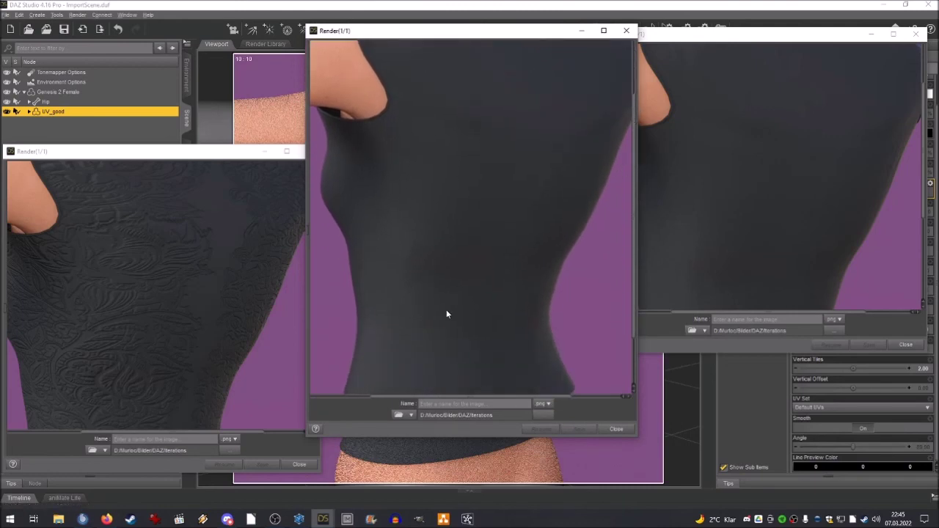